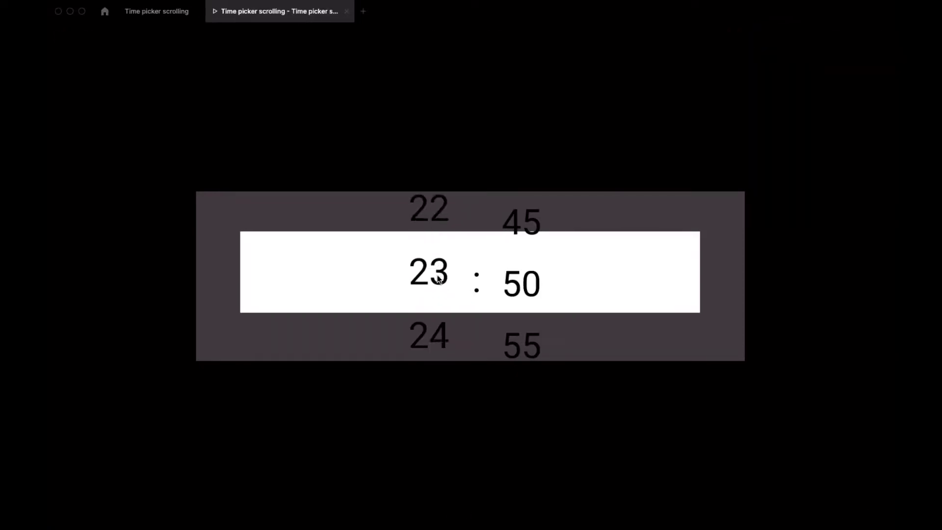
# Step: Roll the finished picker's minute column in presentation view, then return to the design file
pyautogui.moveTo(521, 216)
pyautogui.mouseDown()
pyautogui.moveTo(536, 326)
pyautogui.moveTo(527, 204)
pyautogui.mouseUp()
pyautogui.click(165, 19)
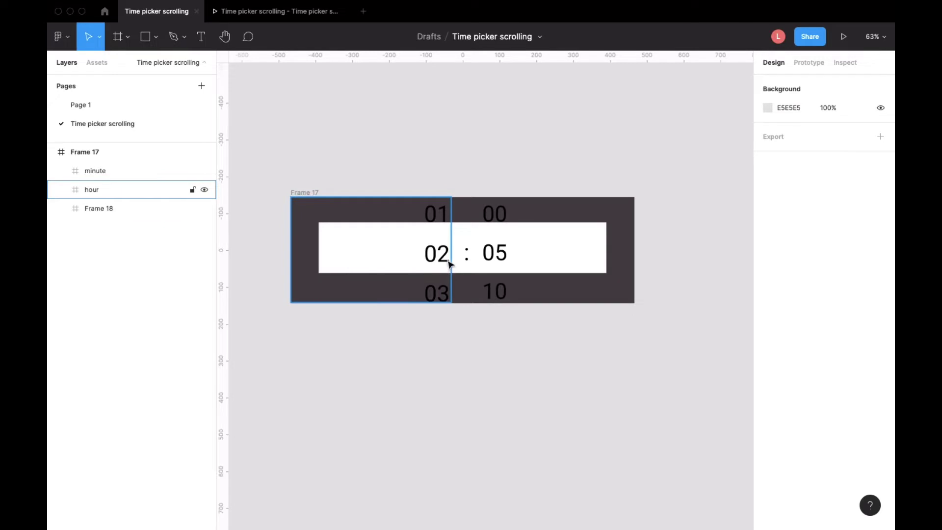
# Step: Go to the empty Page 1 and draw a large new frame
pyautogui.click(127, 107)
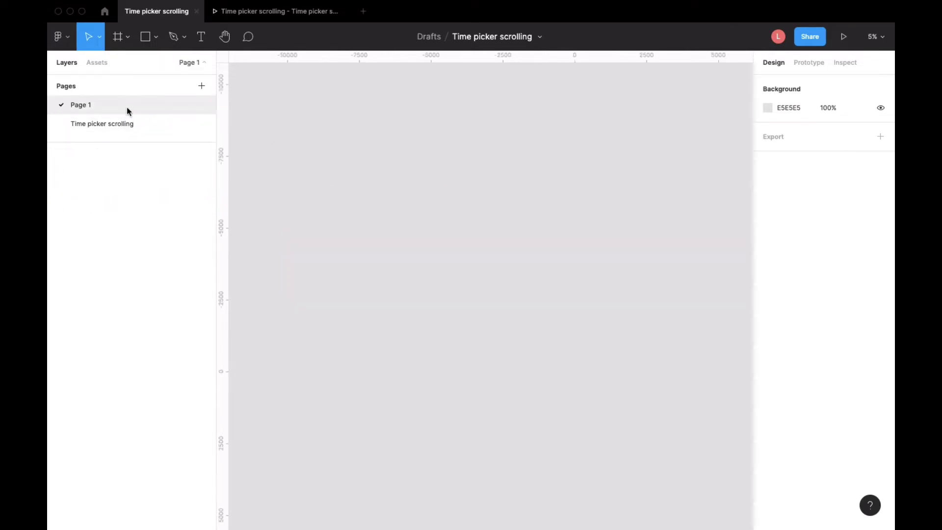
pyautogui.click(135, 125)
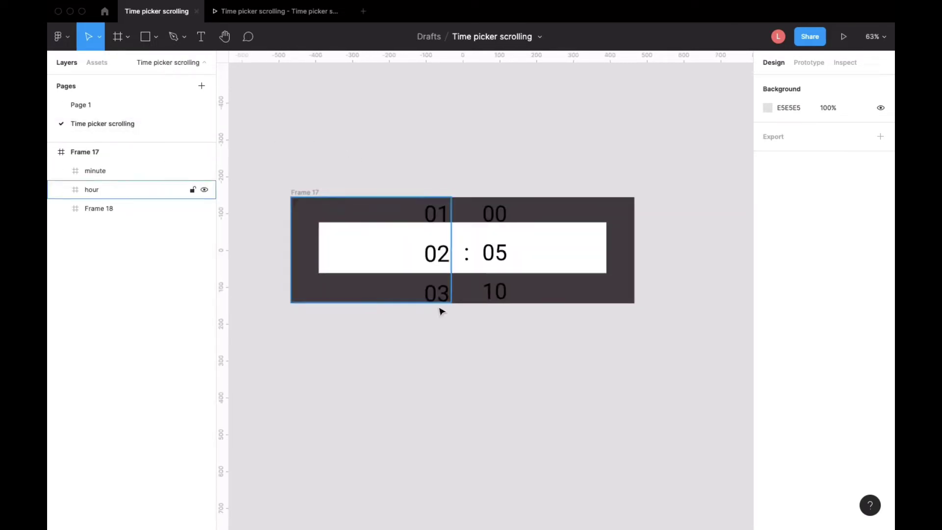
pyautogui.click(104, 106)
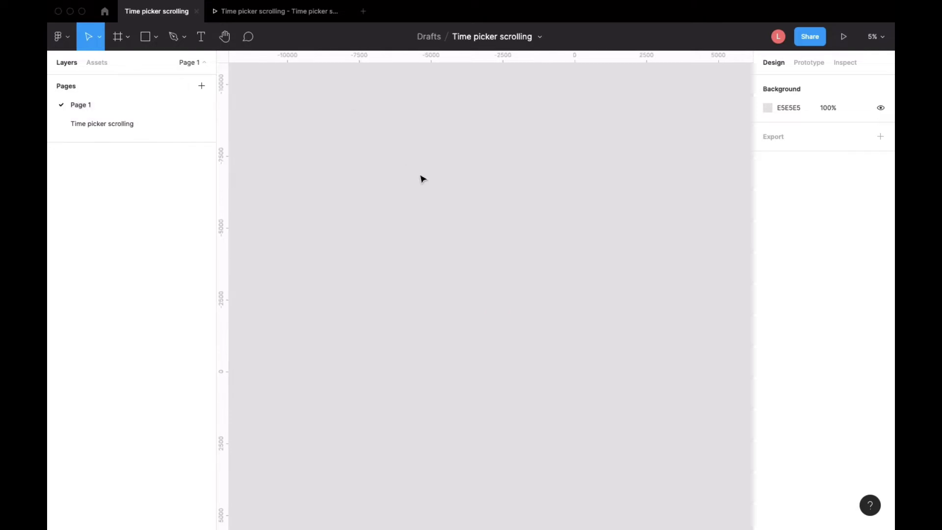
pyautogui.click(128, 38)
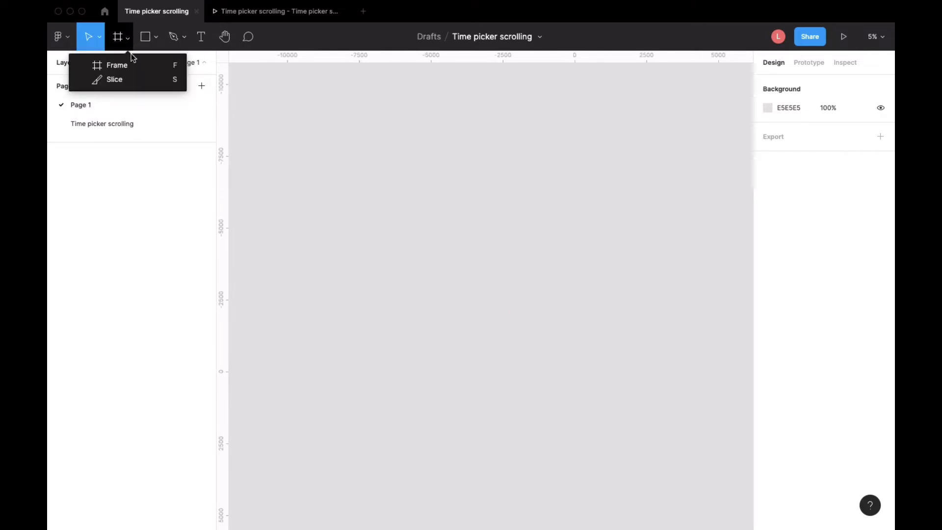
pyautogui.click(138, 65)
pyautogui.moveTo(308, 172); pyautogui.dragTo(513, 237)
pyautogui.click(353, 169)
# Step: Extend the frame's bottom edge slightly and rename it 'Time picker'
pyautogui.click(412, 234)
pyautogui.moveTo(412, 237); pyautogui.dragTo(412, 243)
pyautogui.click(669, 309)
pyautogui.click(323, 168)
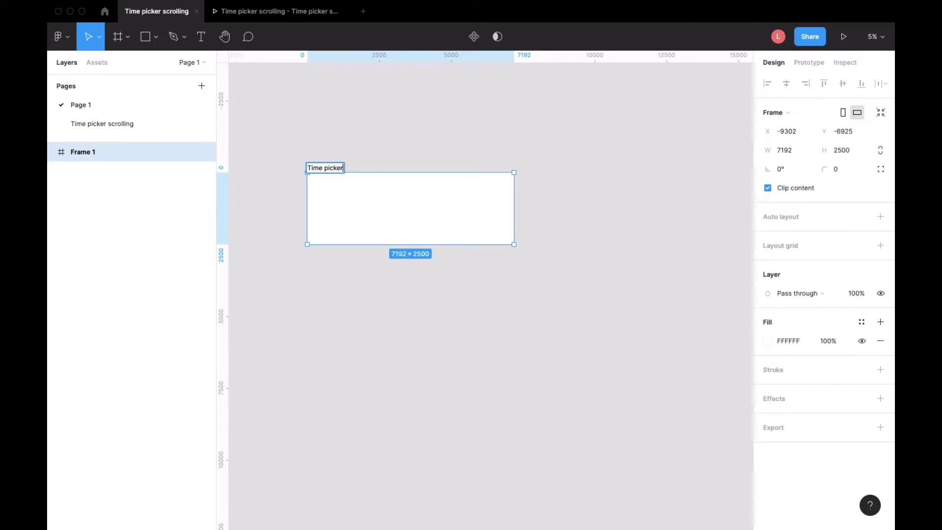
pyautogui.click(448, 218)
pyautogui.click(448, 219)
# Step: Fill the Time picker frame dark grey (413E3E) with slightly lowered opacity
pyautogui.click(767, 340)
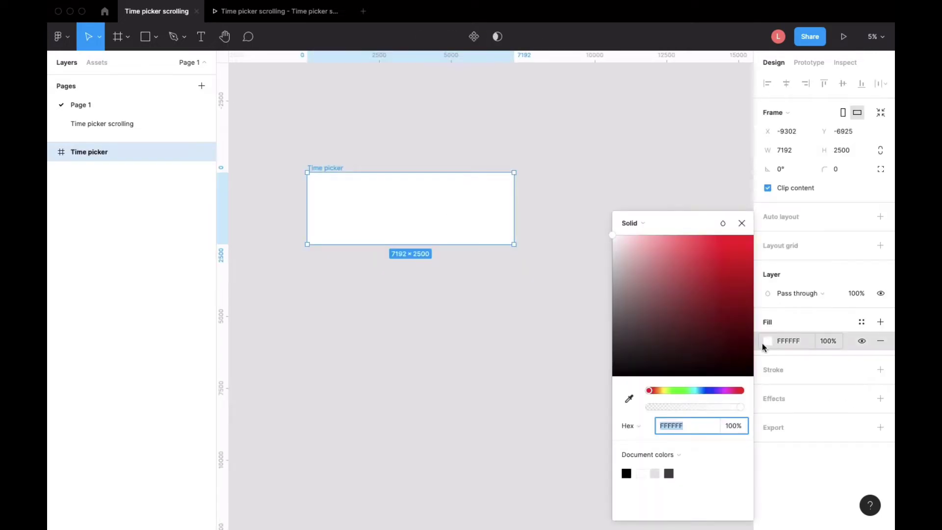
pyautogui.click(620, 331)
pyautogui.moveTo(627, 351); pyautogui.dragTo(620, 343)
pyautogui.moveTo(741, 408); pyautogui.dragTo(726, 407)
pyautogui.click(632, 172)
pyautogui.click(127, 37)
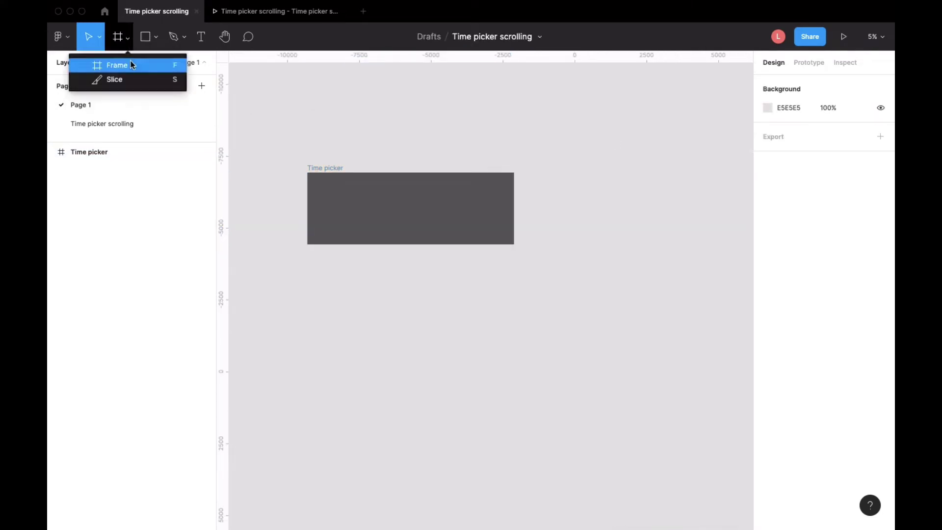
pyautogui.click(133, 64)
# Step: Draw a white-filled inner frame as a band across the Time picker's middle
pyautogui.moveTo(333, 189); pyautogui.dragTo(486, 217)
pyautogui.moveTo(459, 204); pyautogui.dragTo(460, 210)
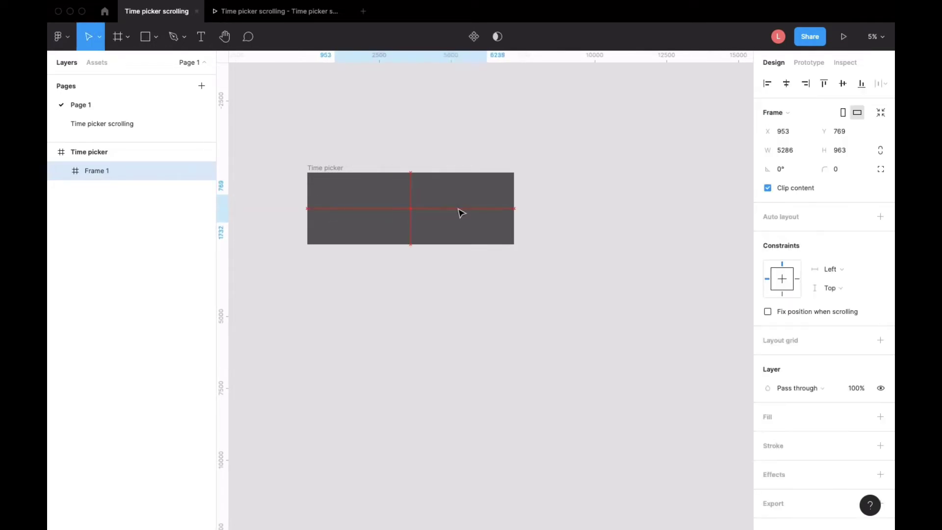
pyautogui.click(879, 417)
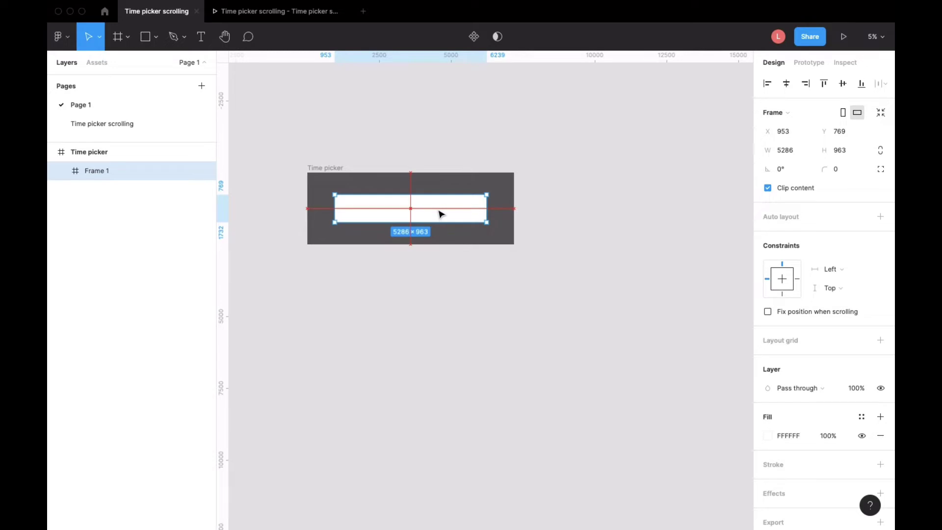
pyautogui.click(607, 152)
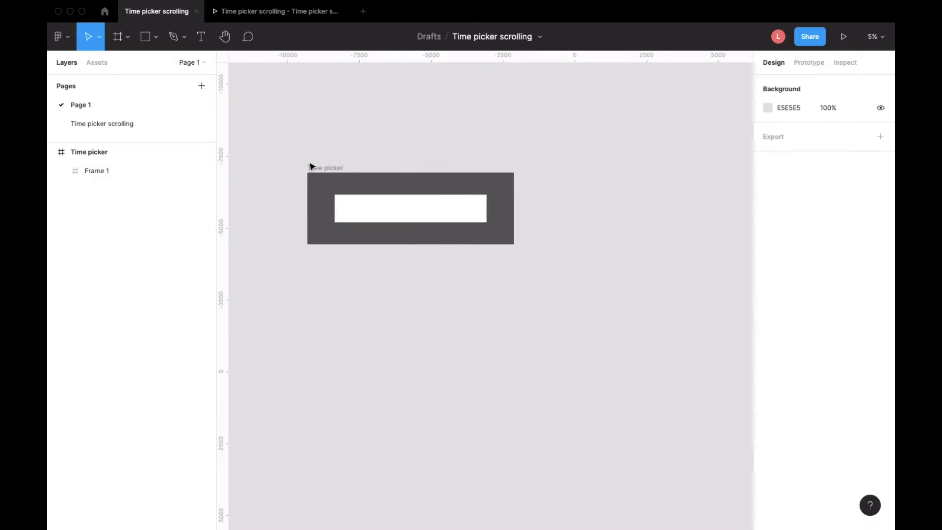
# Step: Draw a second frame, Frame 2, and move it below the Time picker
pyautogui.scroll(-1, 361, 125)
pyautogui.click(128, 40)
pyautogui.click(118, 65)
pyautogui.moveTo(308, 168); pyautogui.dragTo(408, 262)
pyautogui.moveTo(334, 233); pyautogui.dragTo(332, 315)
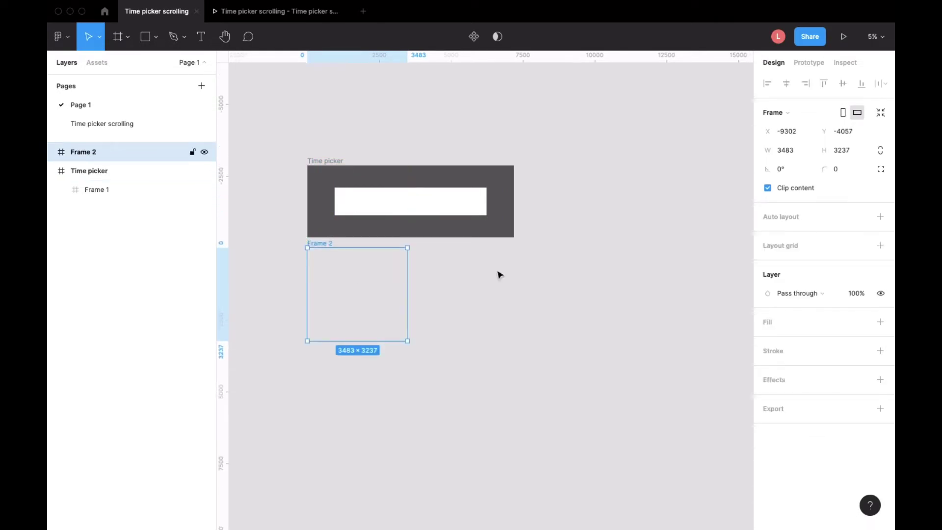
# Step: Give Frame 2 a white fill, shift it up, and rename it 'hour'
pyautogui.click(879, 322)
pyautogui.moveTo(381, 293); pyautogui.dragTo(580, 198)
pyautogui.doubleClick(361, 278)
pyautogui.click(614, 275)
# Step: Drag the hour frame's bottom edge down to make it much taller
pyautogui.hscroll(2, 597, 192)
pyautogui.hscroll(-1, 564, 147)
pyautogui.click(538, 129)
pyautogui.click(567, 257)
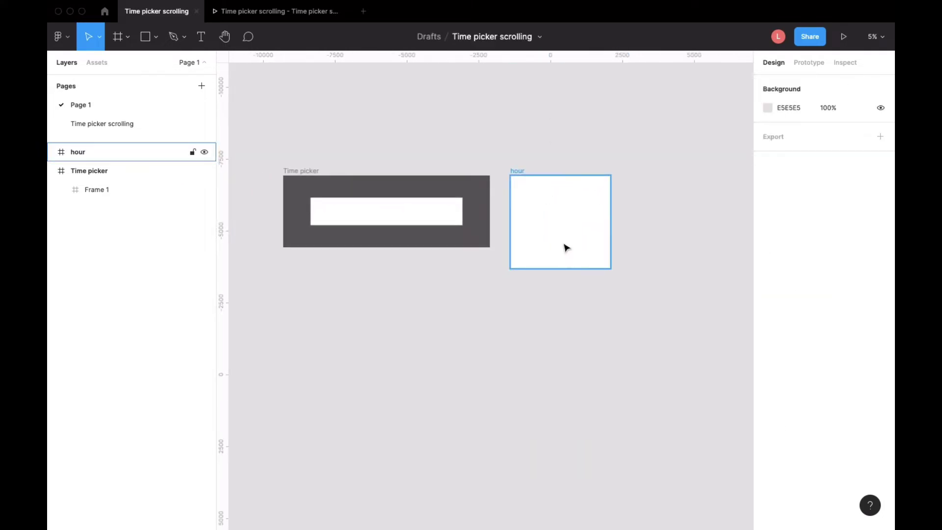
pyautogui.moveTo(577, 267); pyautogui.dragTo(577, 391)
pyautogui.click(540, 88)
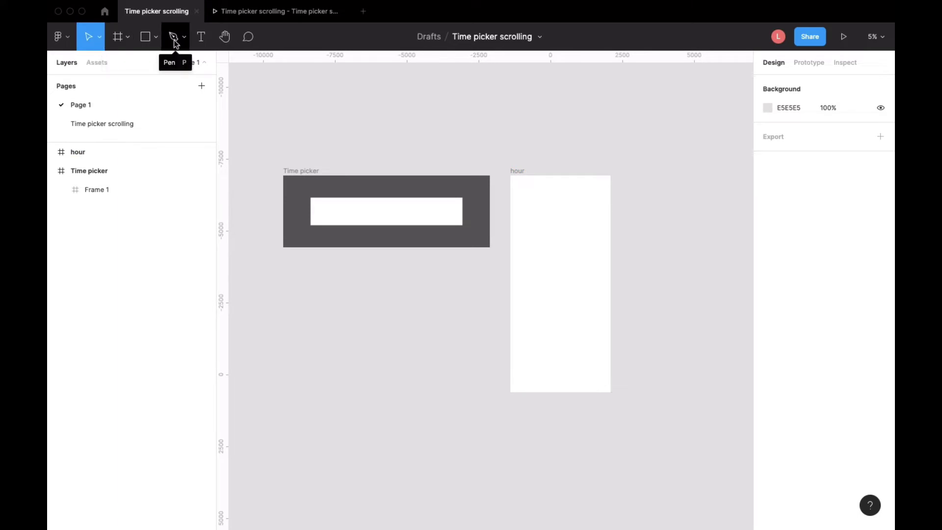
# Step: Add a text number 01 at font size 400 near hour's right edge
pyautogui.click(200, 39)
pyautogui.click(550, 188)
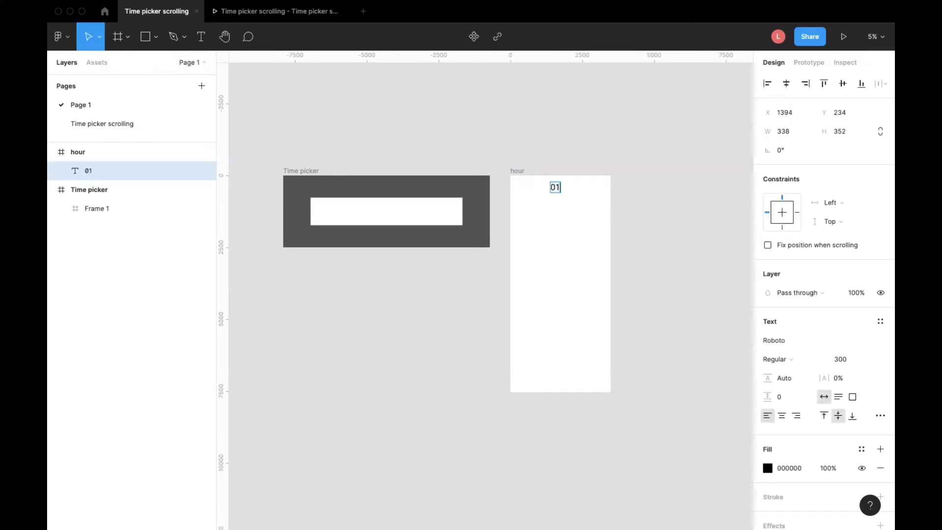
pyautogui.press('Escape')
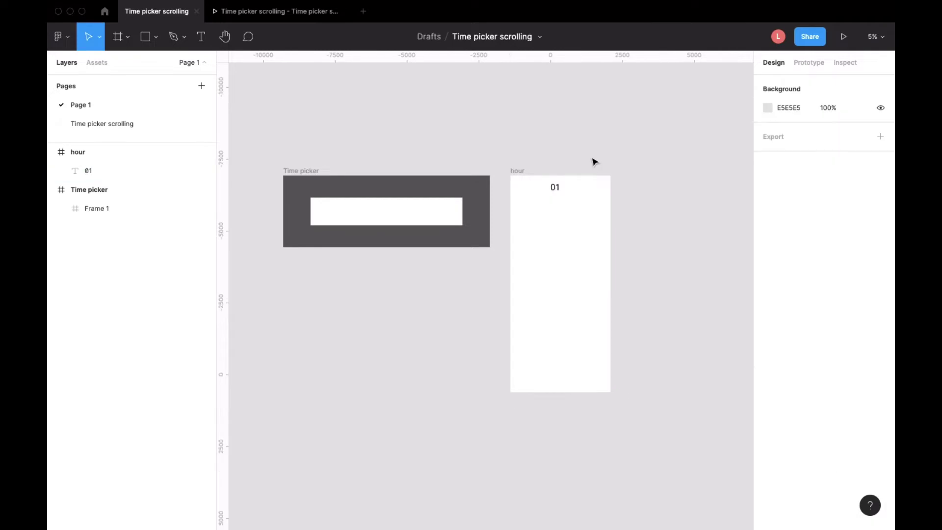
pyautogui.click(848, 361)
pyautogui.write('400')
pyautogui.press('Return')
pyautogui.click(582, 155)
pyautogui.moveTo(558, 188); pyautogui.dragTo(603, 185)
# Step: Duplicate the number twice below itself and begin relabelling the copies 55 and 02
pyautogui.click(630, 186)
pyautogui.click(608, 181)
pyautogui.moveTo(606, 184); pyautogui.dragTo(606, 234)
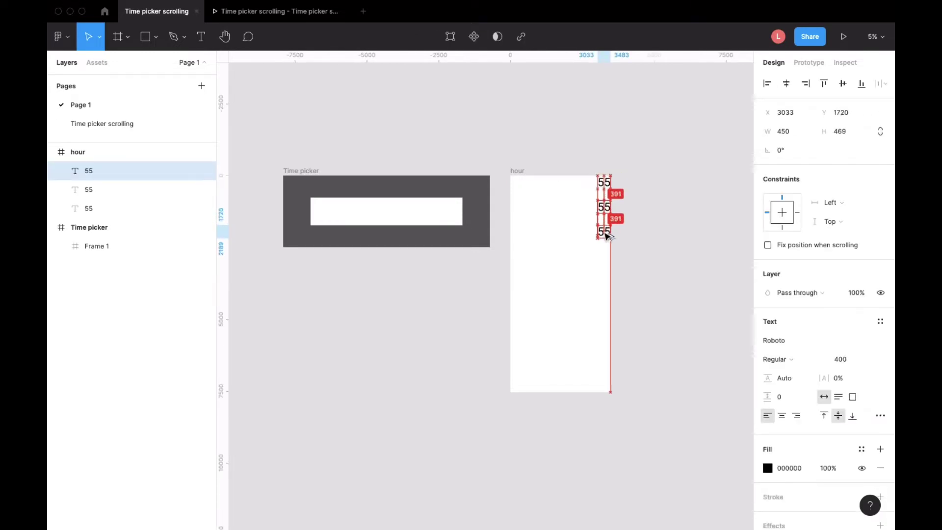
pyautogui.doubleClick(604, 206)
pyautogui.click(608, 233)
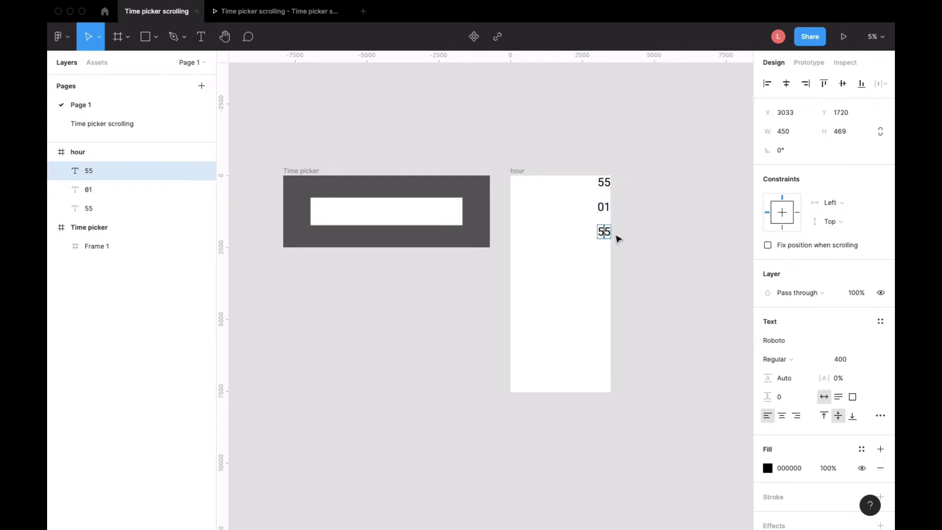
# Step: Finish the 02 label, remove hour's white fill, and move hour onto Time picker
pyautogui.write('02')
pyautogui.click(668, 217)
pyautogui.click(519, 171)
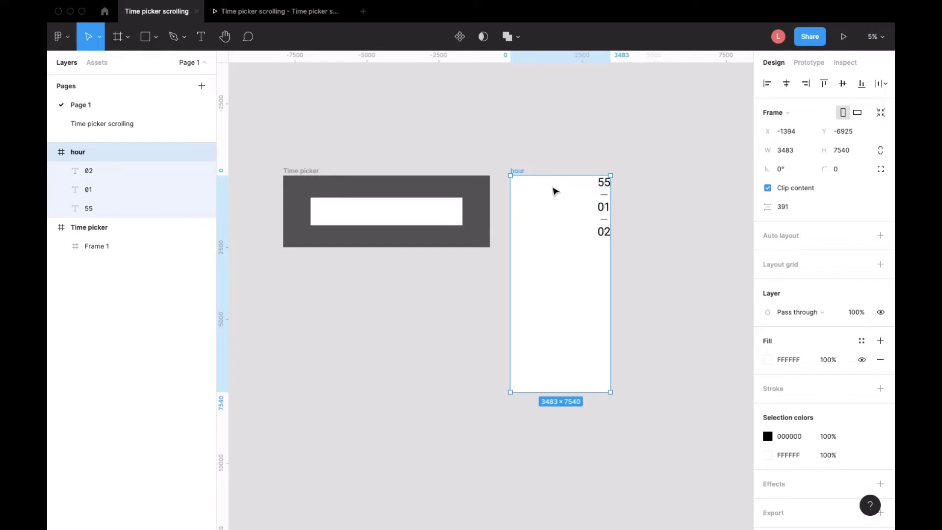
pyautogui.click(880, 361)
pyautogui.moveTo(557, 245); pyautogui.dragTo(347, 260)
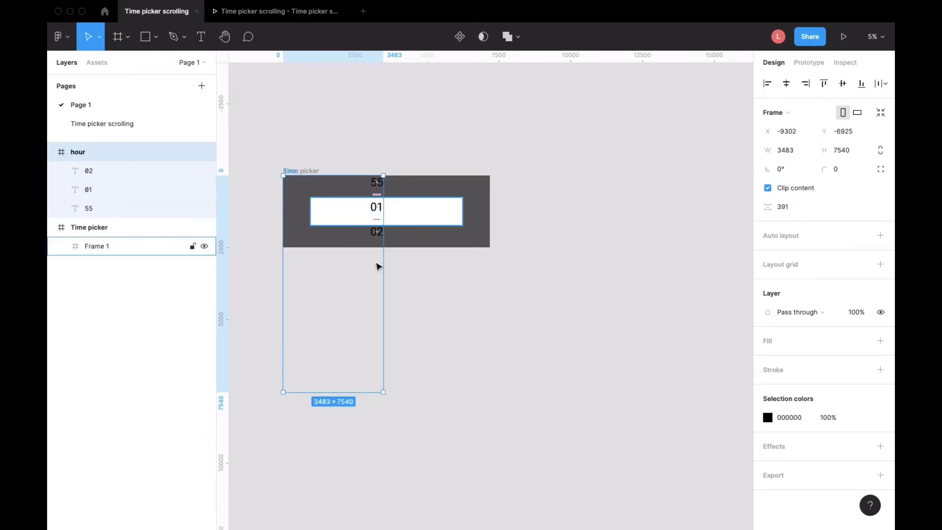
# Step: Shift the 55, 01 and 02 numbers straight down so 01 centres in the band
pyautogui.click(373, 207)
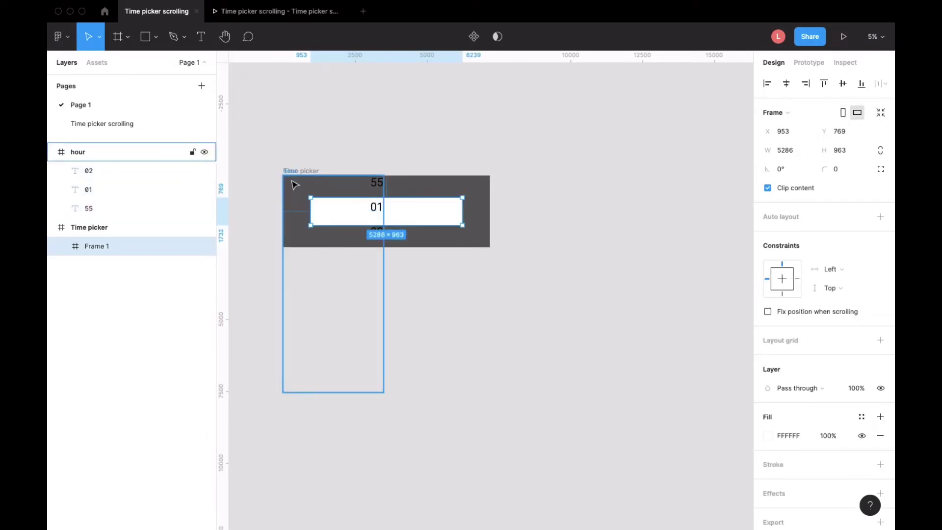
pyautogui.press('Escape')
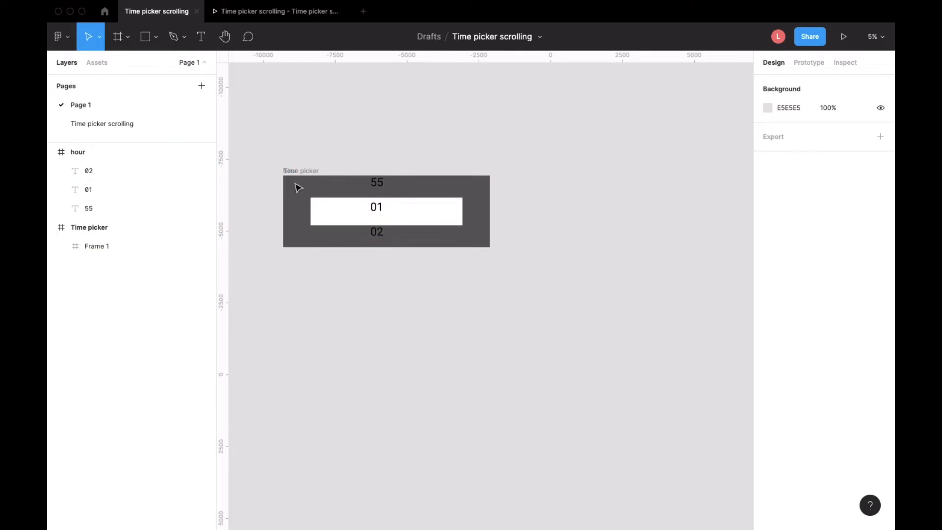
pyautogui.click(347, 206)
pyautogui.click(90, 151)
pyautogui.click(113, 195)
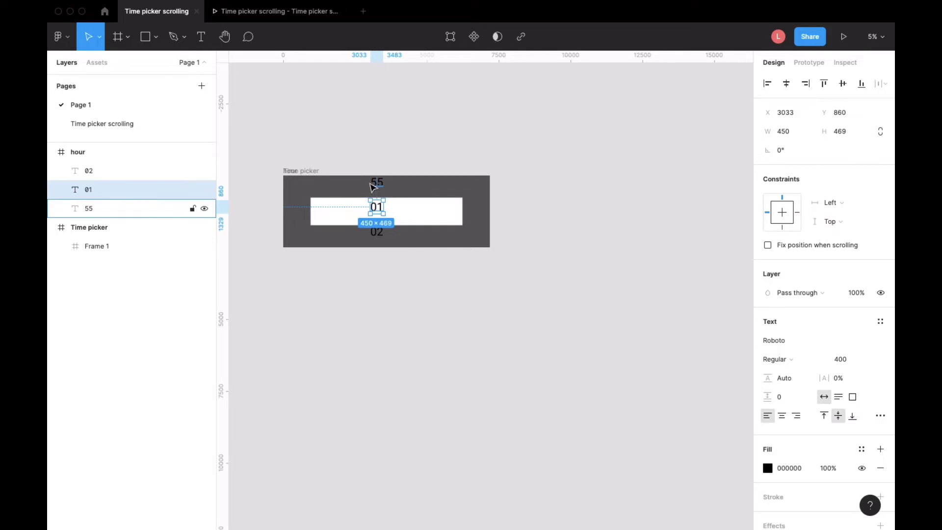
pyautogui.keyDown('shift'); pyautogui.click(117, 170); pyautogui.keyUp('shift')
pyautogui.keyDown('shift'); pyautogui.click(106, 205); pyautogui.keyUp('shift')
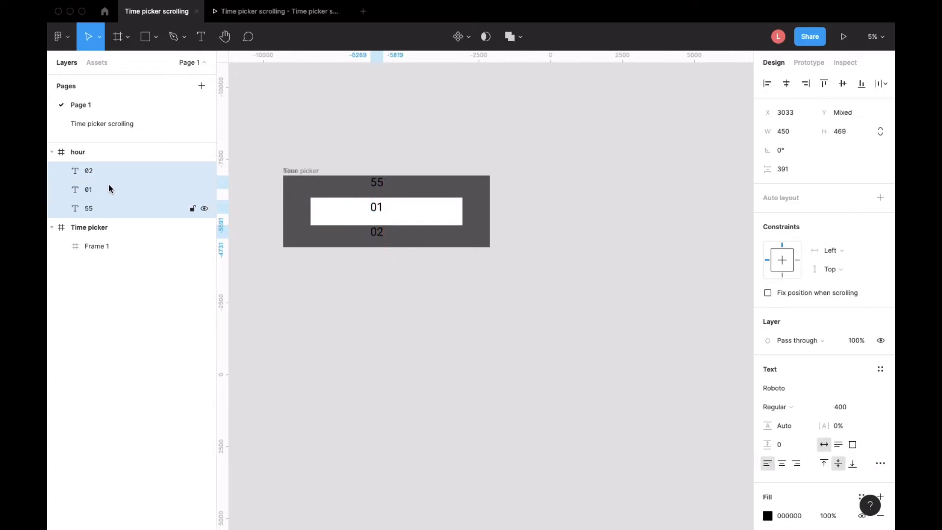
pyautogui.press('shift')
pyautogui.moveTo(376, 186); pyautogui.dragTo(375, 196)
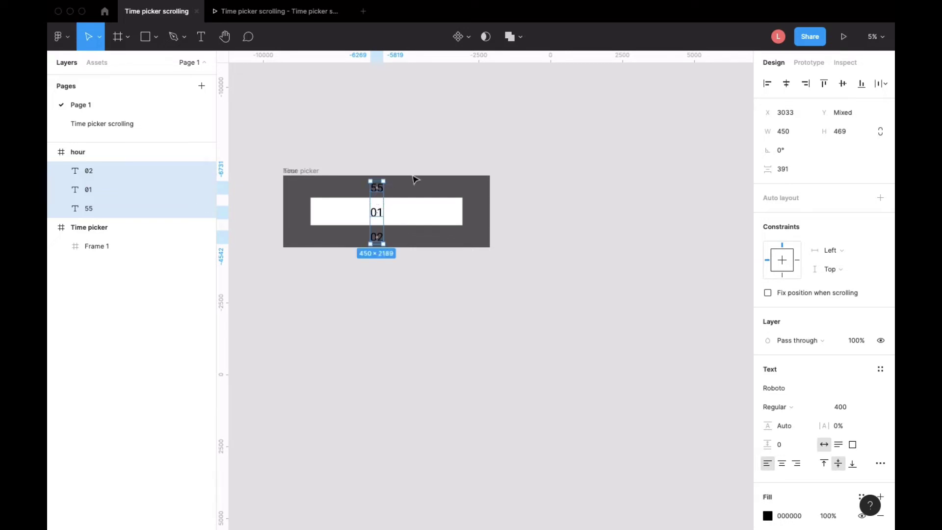
pyautogui.click(516, 149)
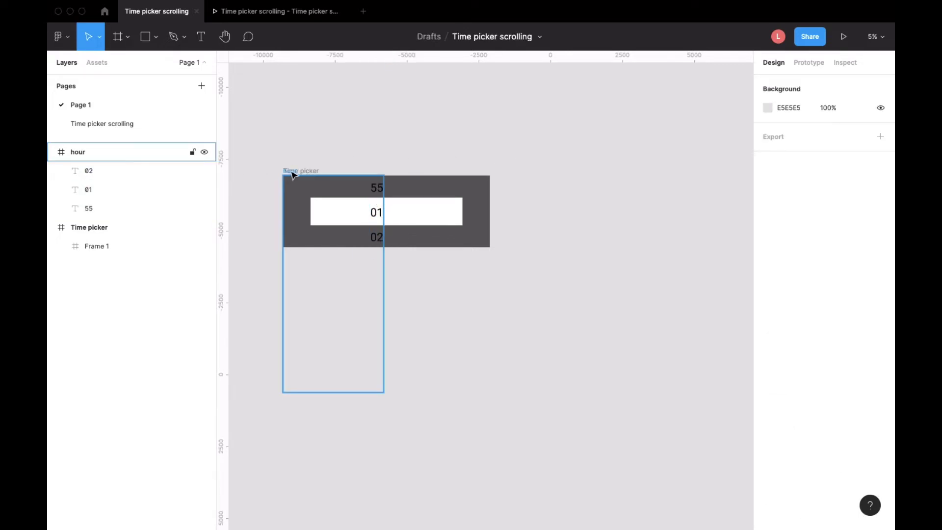
# Step: Move the hour column just right of the Time picker frame
pyautogui.click(164, 151)
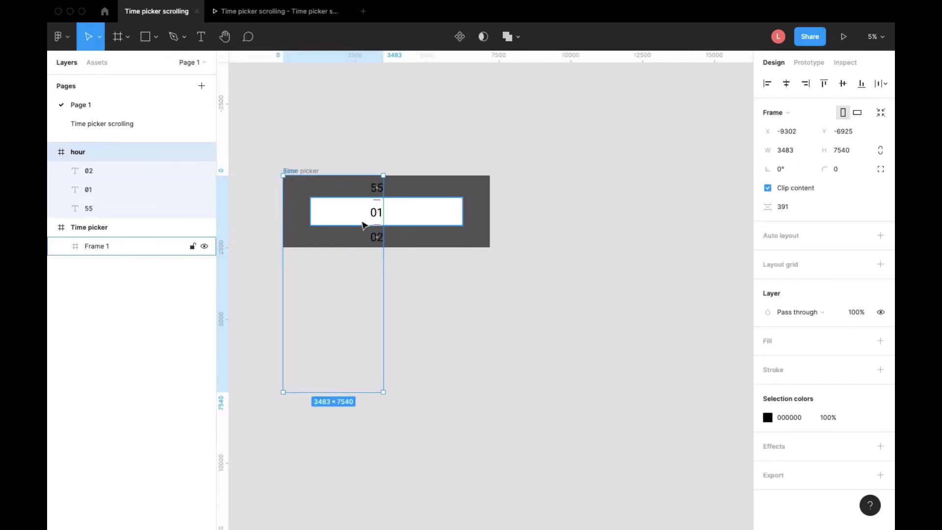
pyautogui.click(531, 151)
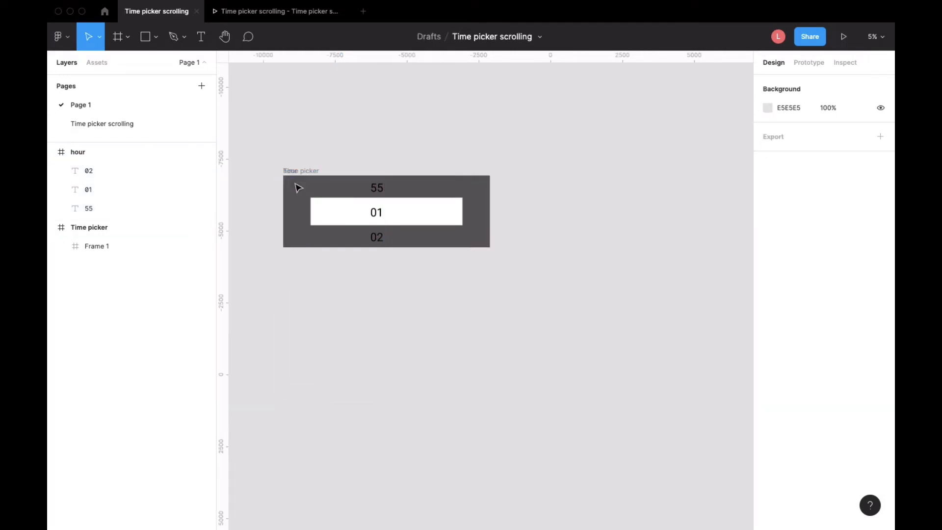
pyautogui.moveTo(301, 195); pyautogui.dragTo(529, 197)
# Step: Add a white fill to hour and duplicate its three numbers below the originals
pyautogui.click(595, 146)
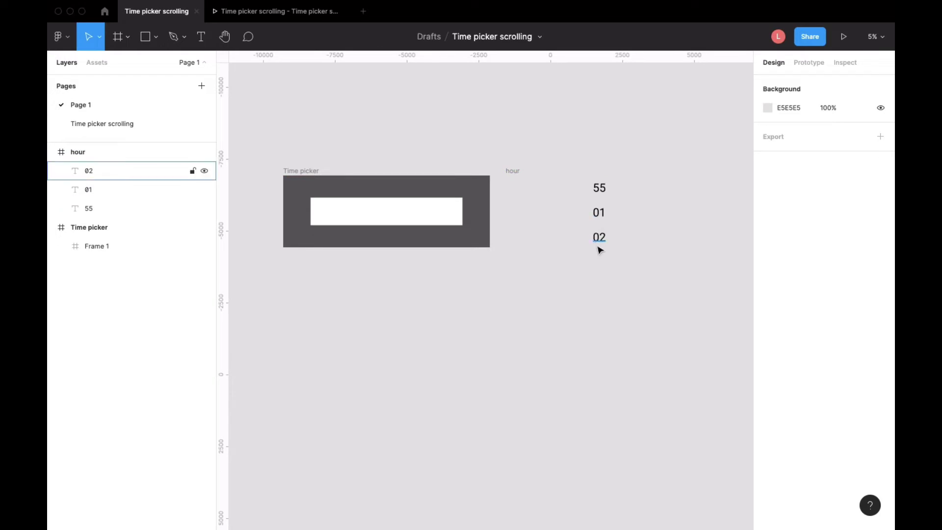
pyautogui.click(573, 187)
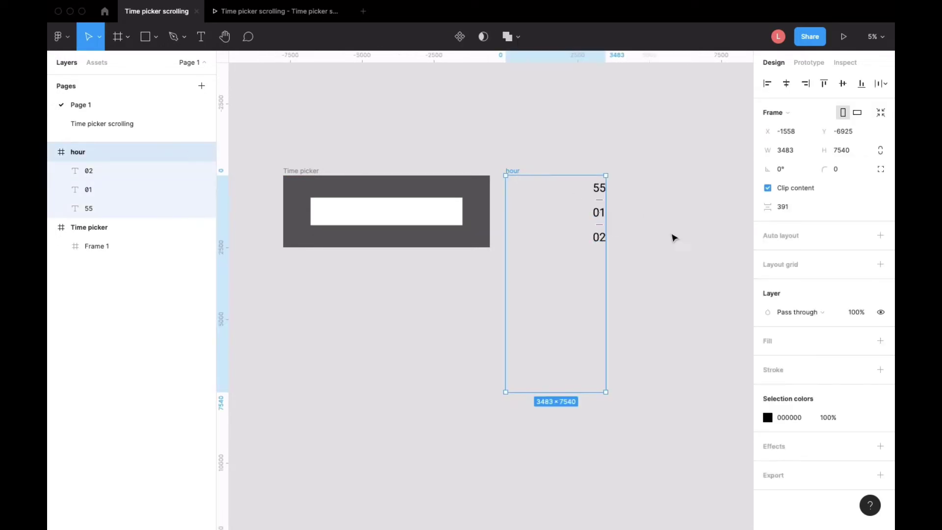
pyautogui.click(881, 342)
pyautogui.click(624, 178)
pyautogui.press('super+a')
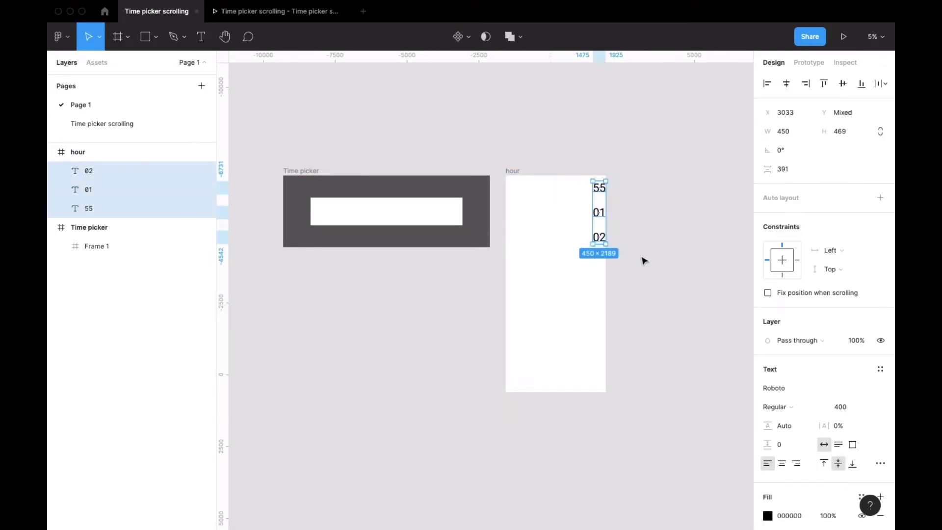
pyautogui.moveTo(592, 223); pyautogui.dragTo(606, 307)
pyautogui.click(657, 261)
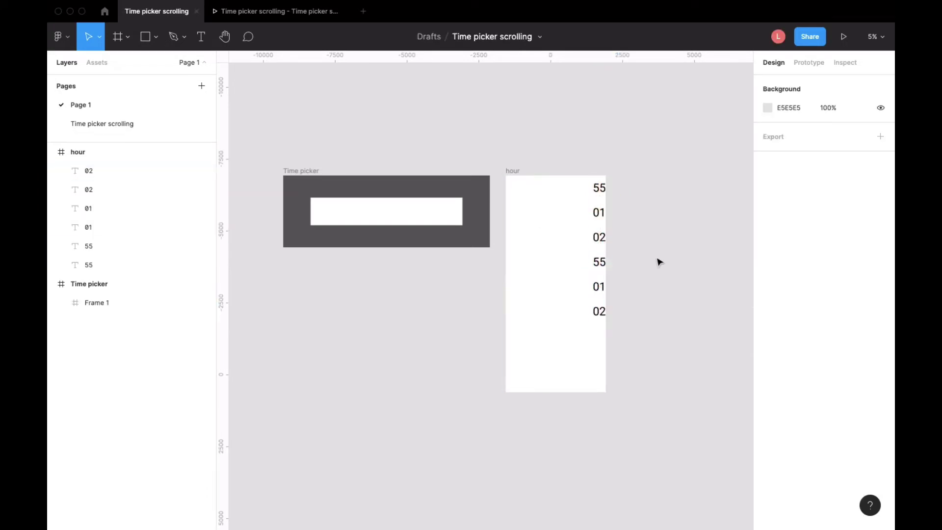
# Step: Extend the hour frame downward and duplicate all six numbers below them
pyautogui.scroll(-3, 596, 198)
pyautogui.click(596, 198)
pyautogui.click(523, 97)
pyautogui.click(512, 100)
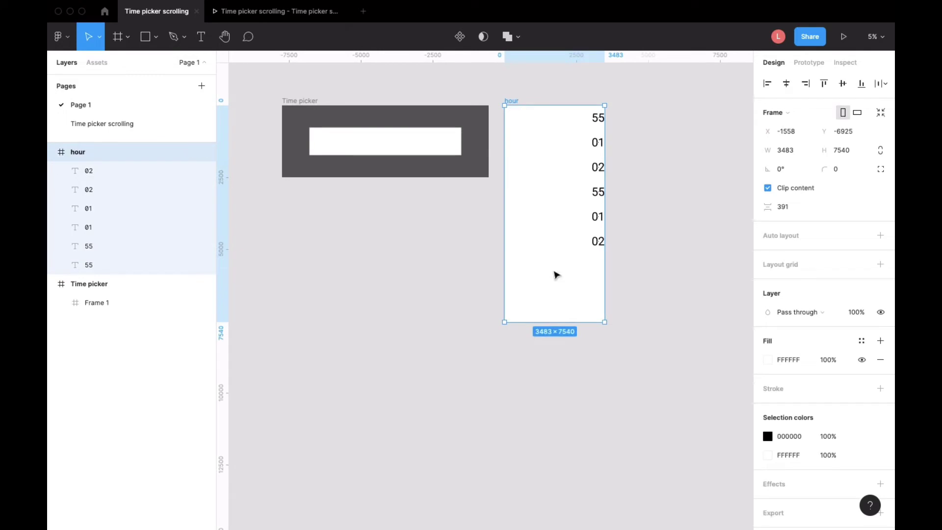
pyautogui.moveTo(579, 324); pyautogui.dragTo(578, 404)
pyautogui.moveTo(578, 122); pyautogui.dragTo(644, 257)
pyautogui.moveTo(601, 224); pyautogui.dragTo(599, 361)
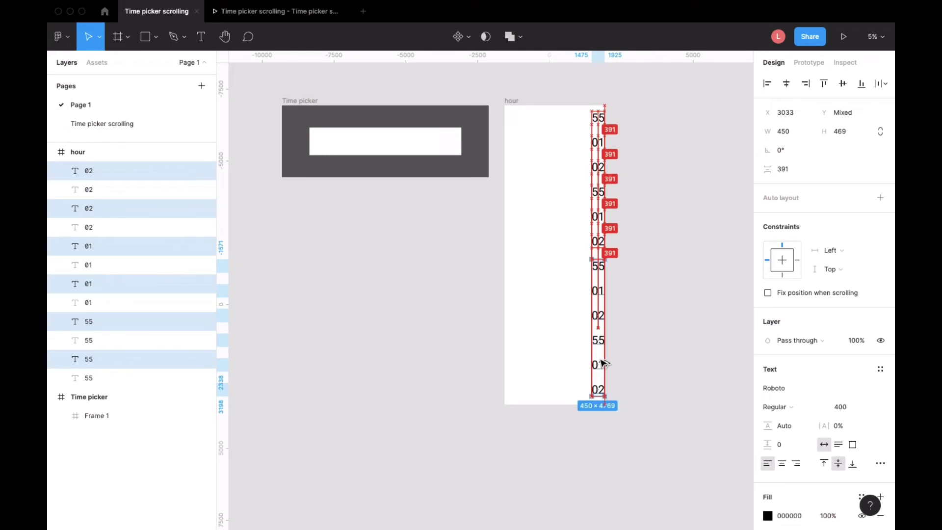
pyautogui.click(658, 265)
# Step: Renumber the duplicated numbers in sequence, 03 up through 07
pyautogui.click(598, 194)
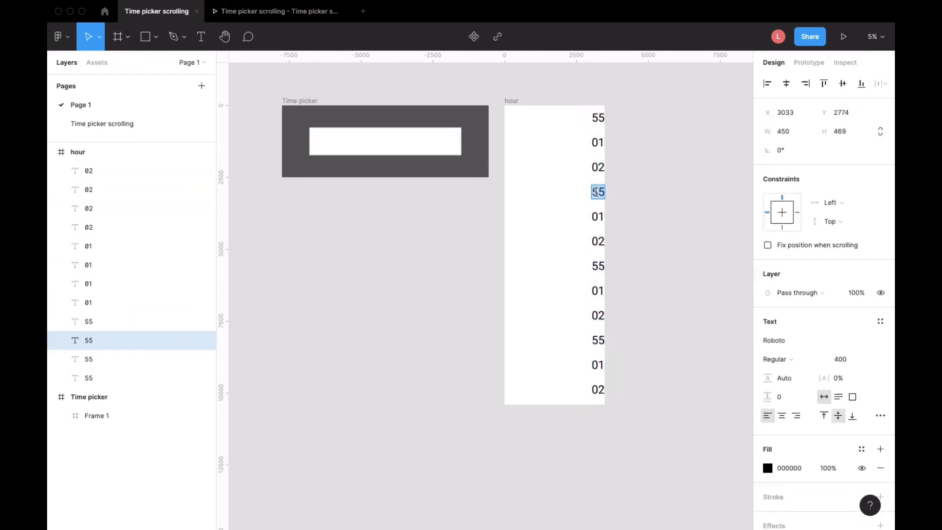
pyautogui.click(596, 205)
pyautogui.click(597, 216)
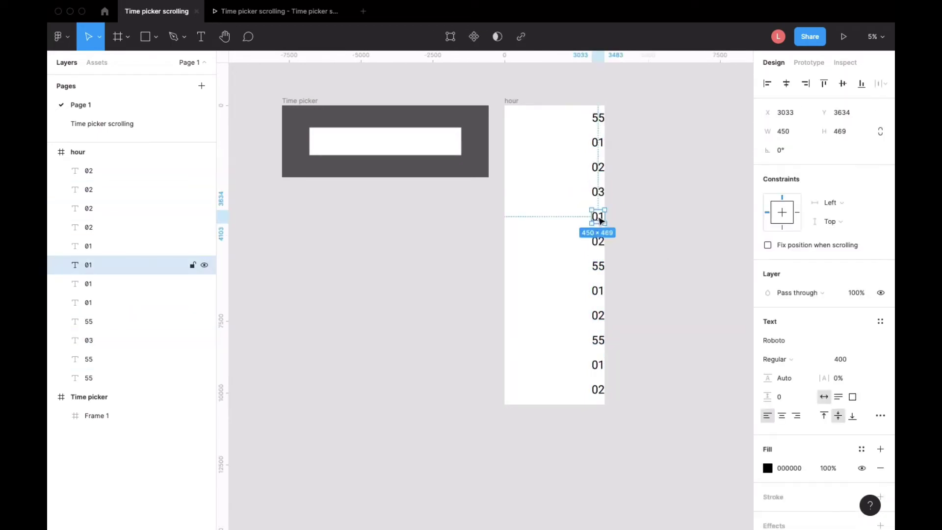
pyautogui.click(600, 240)
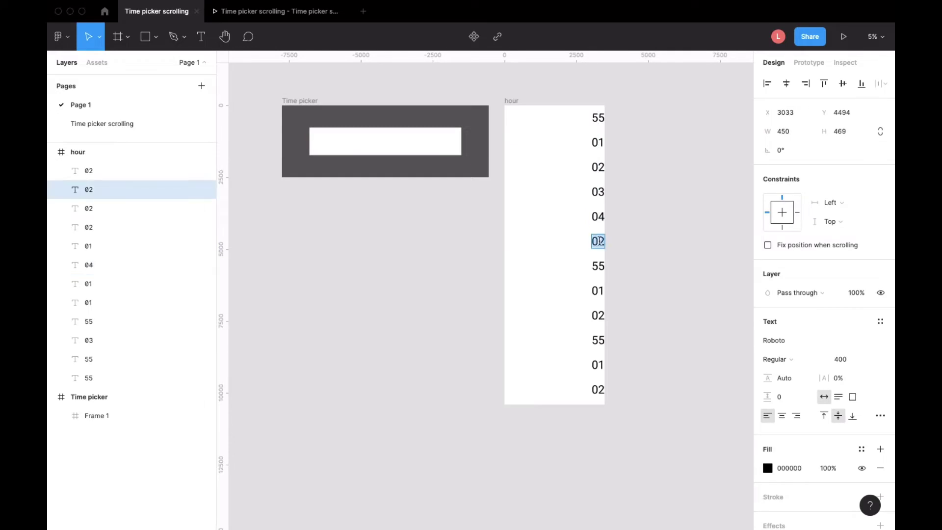
pyautogui.doubleClick(598, 266)
pyautogui.write('06')
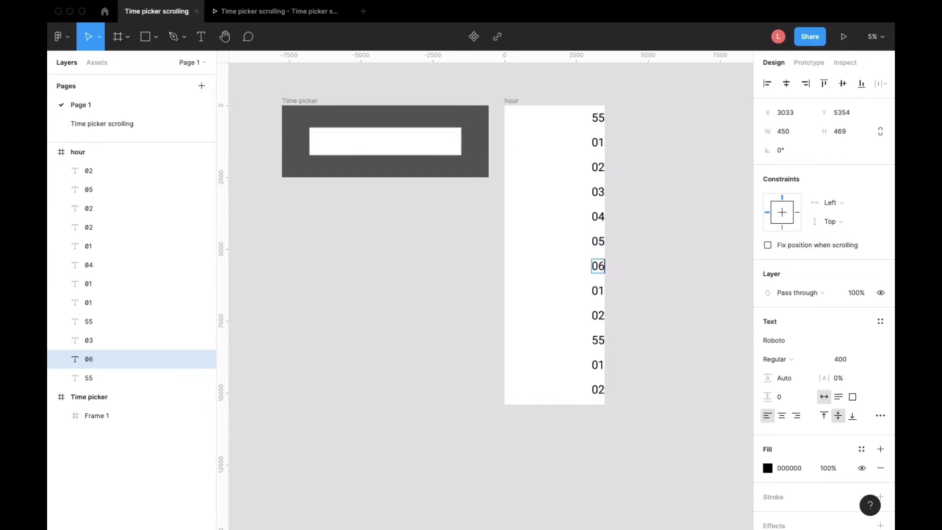
pyautogui.click(598, 291)
pyautogui.doubleClick(599, 290)
pyautogui.write('0')
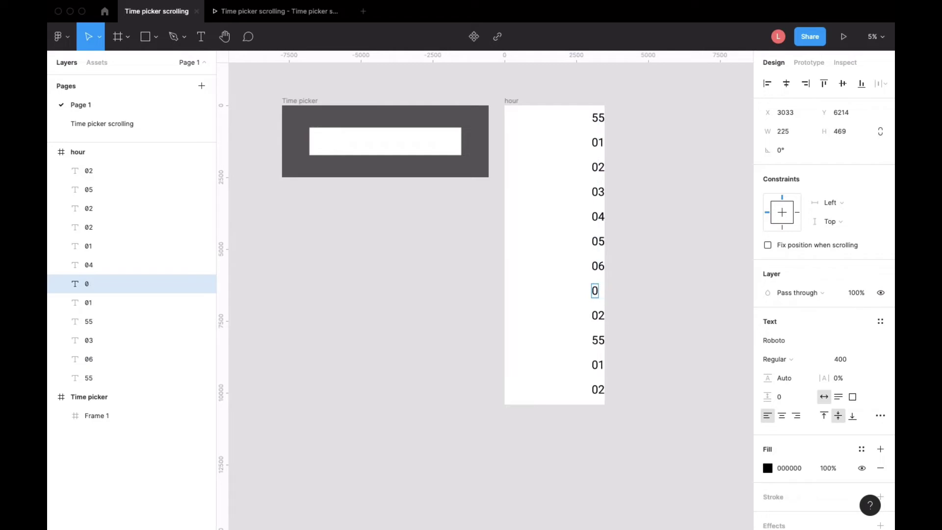
pyautogui.write('7')
# Step: Continue renumbering the remaining copies 08 through 11
pyautogui.click(598, 316)
pyautogui.write('08')
pyautogui.click(597, 339)
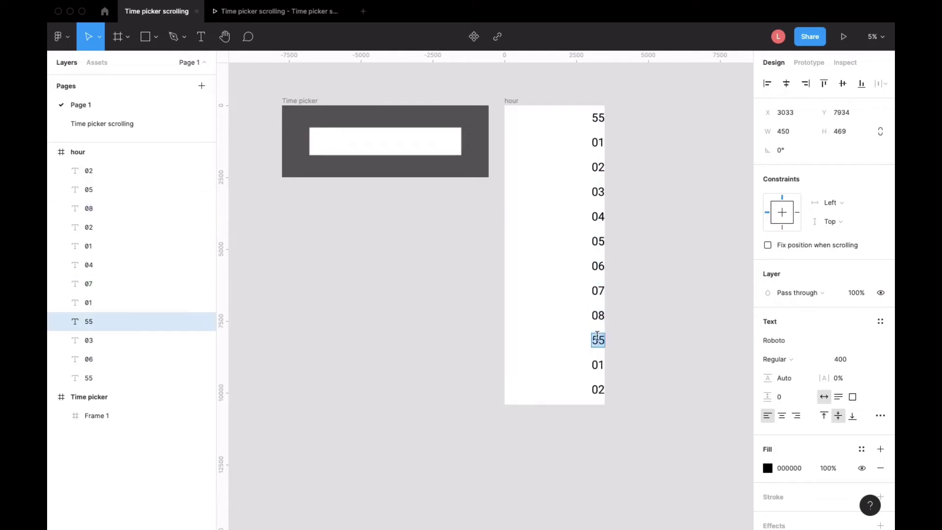
pyautogui.doubleClick(597, 361)
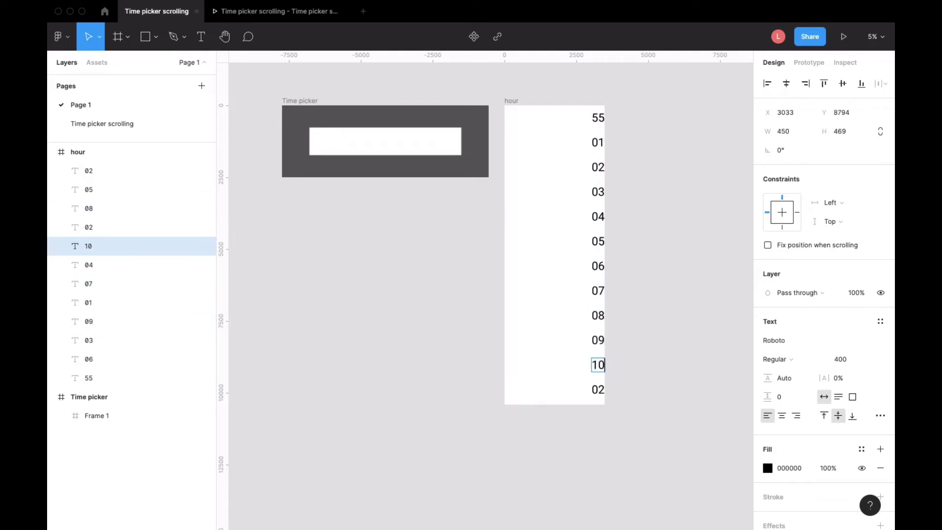
pyautogui.doubleClick(599, 388)
pyautogui.write('11')
pyautogui.press('Escape')
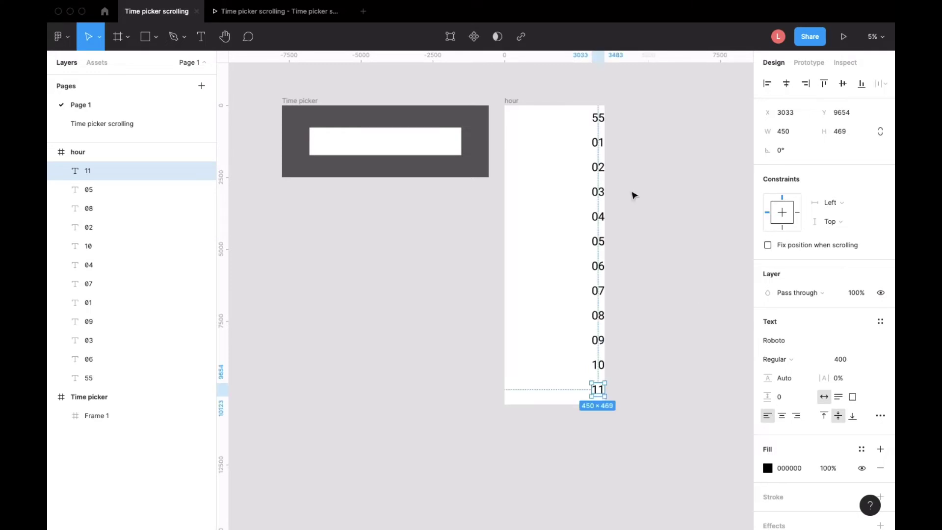
# Step: Lengthen the hour frame further and duplicate the 10 and 11 numbers below
pyautogui.click(513, 101)
pyautogui.moveTo(552, 410); pyautogui.dragTo(551, 448)
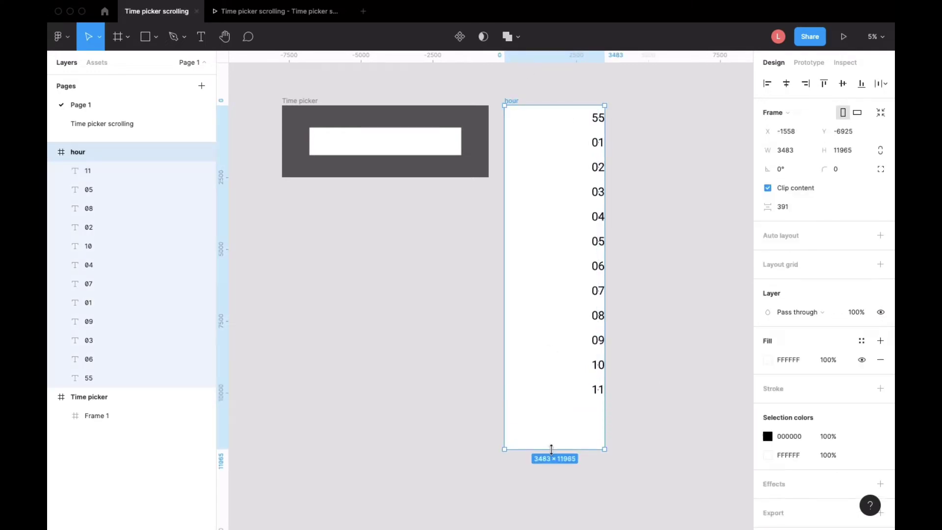
pyautogui.click(659, 363)
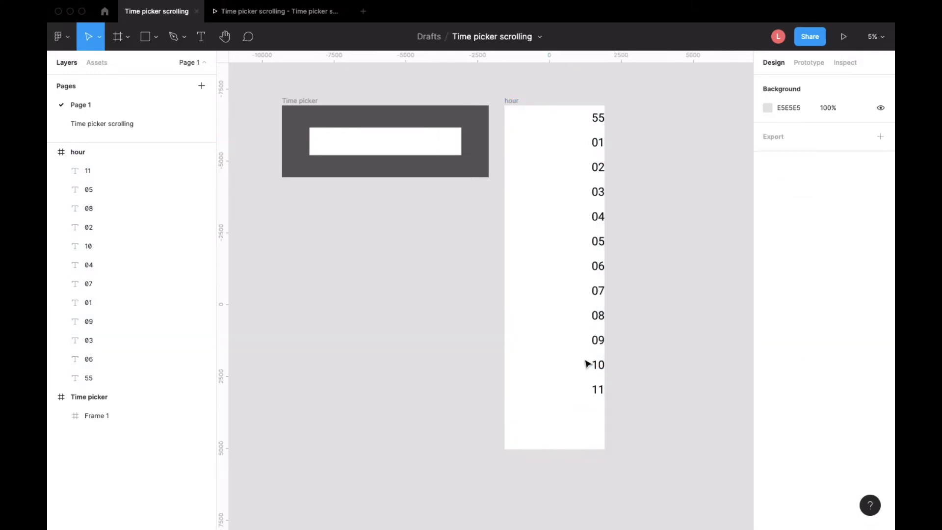
pyautogui.click(509, 101)
pyautogui.moveTo(579, 449); pyautogui.dragTo(584, 482)
pyautogui.moveTo(588, 334); pyautogui.dragTo(657, 418)
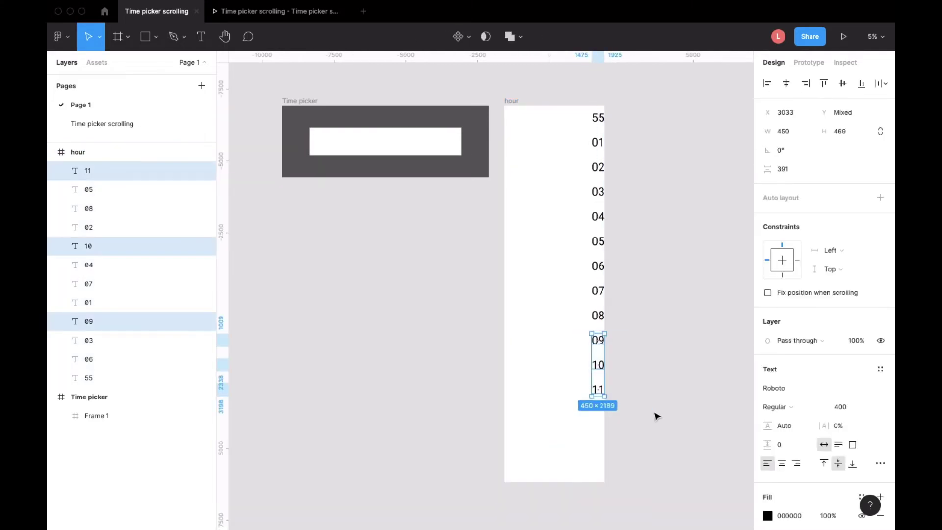
pyautogui.click(658, 380)
pyautogui.moveTo(567, 359); pyautogui.dragTo(602, 429)
pyautogui.click(641, 399)
# Step: Relabel the new bottom copies 12 and 01, and the top 55 as 12
pyautogui.doubleClick(601, 413)
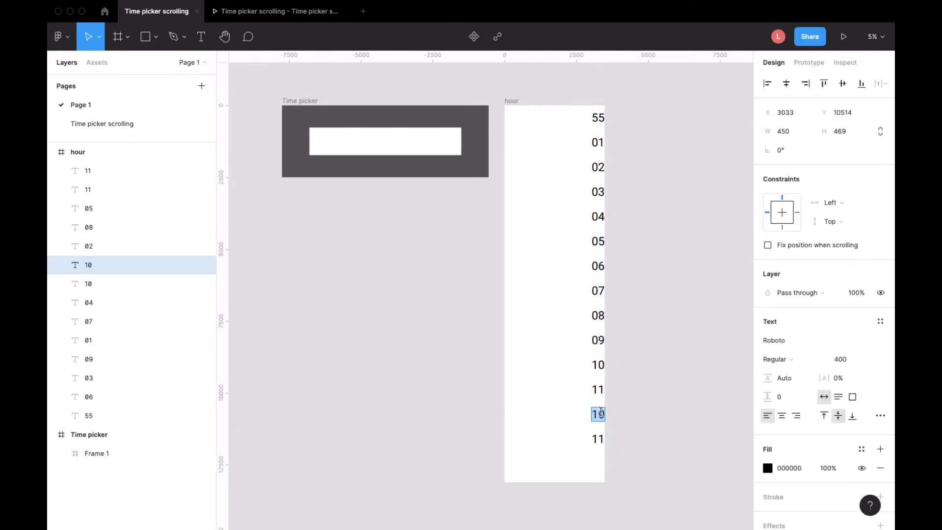
pyautogui.click(599, 440)
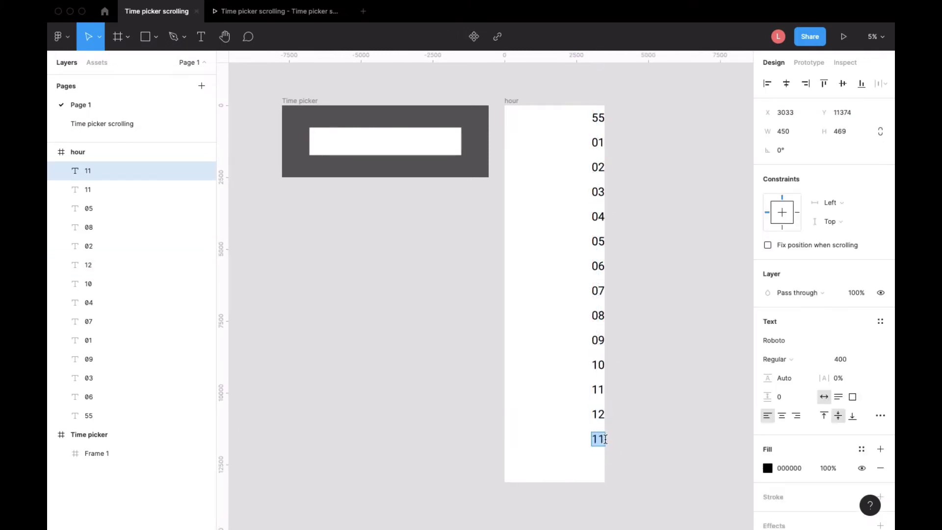
pyautogui.write('01')
pyautogui.press('Escape')
pyautogui.click(639, 361)
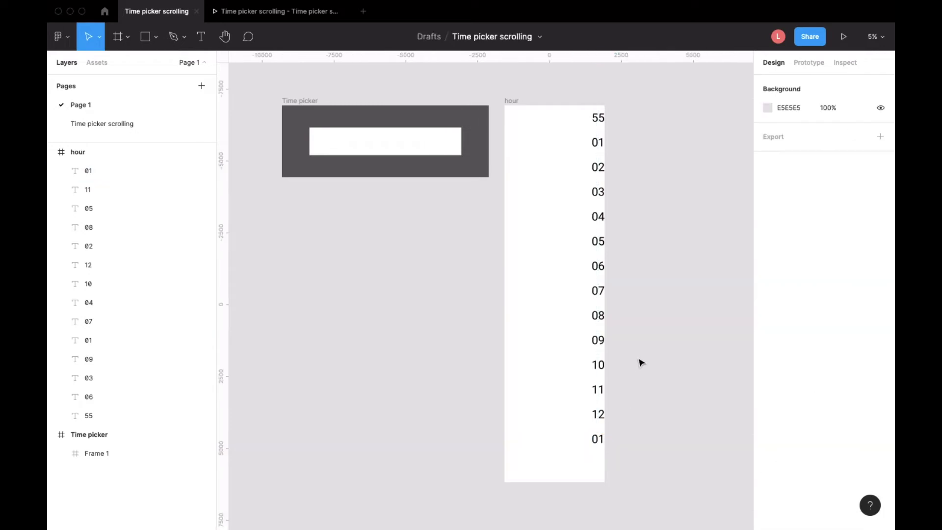
pyautogui.doubleClick(598, 118)
pyautogui.write('12')
pyautogui.press('Escape')
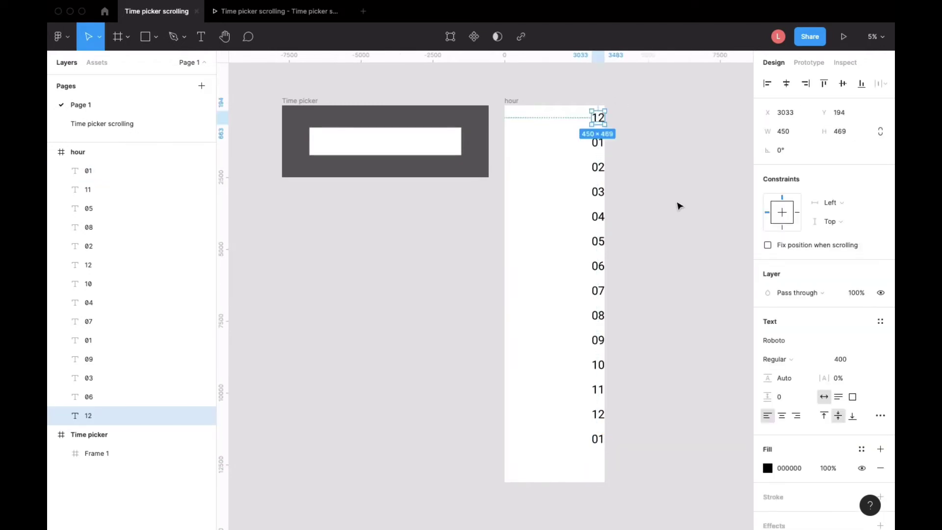
pyautogui.click(678, 204)
pyautogui.hscroll(3, 674, 202)
pyautogui.click(468, 99)
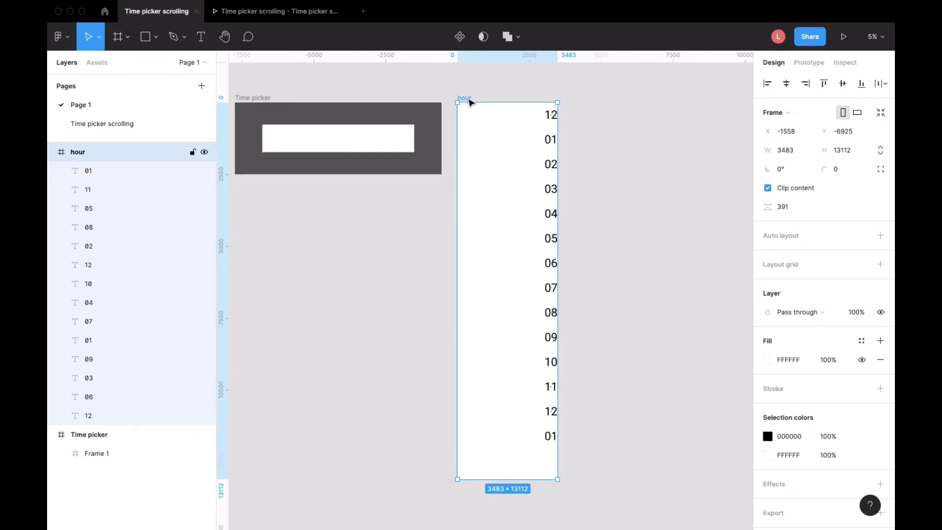
# Step: Duplicate the hour column, shift the copy's numbers to its left edge, and position it beside the original
pyautogui.press('super+d')
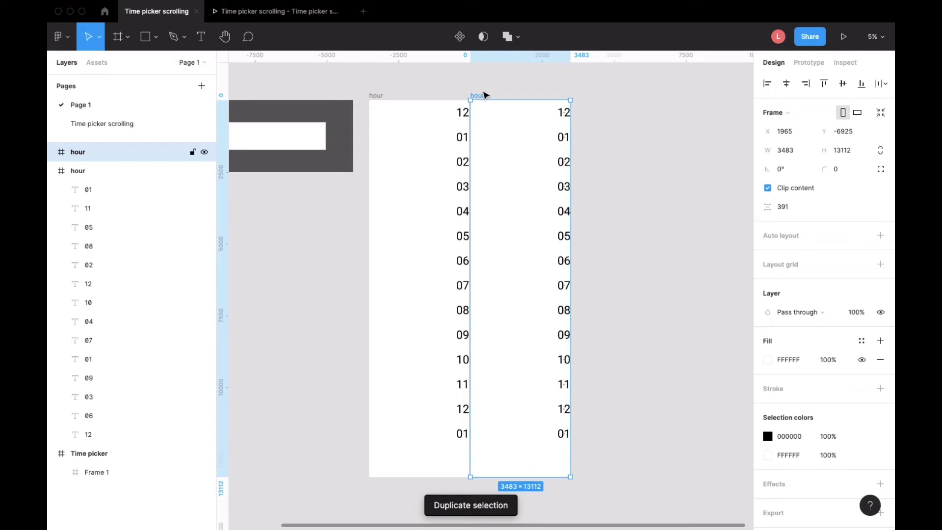
pyautogui.moveTo(483, 95); pyautogui.dragTo(498, 95)
pyautogui.moveTo(555, 104); pyautogui.dragTo(653, 430)
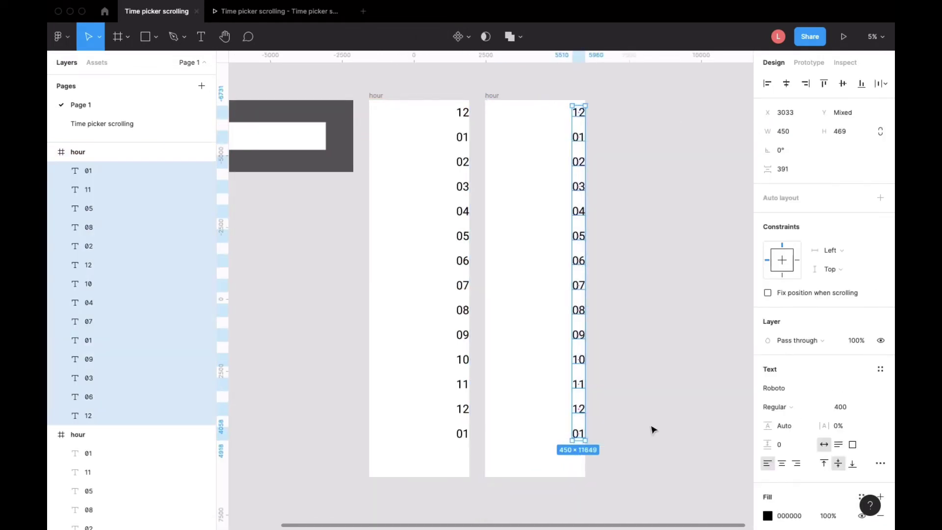
pyautogui.moveTo(578, 301); pyautogui.dragTo(494, 309)
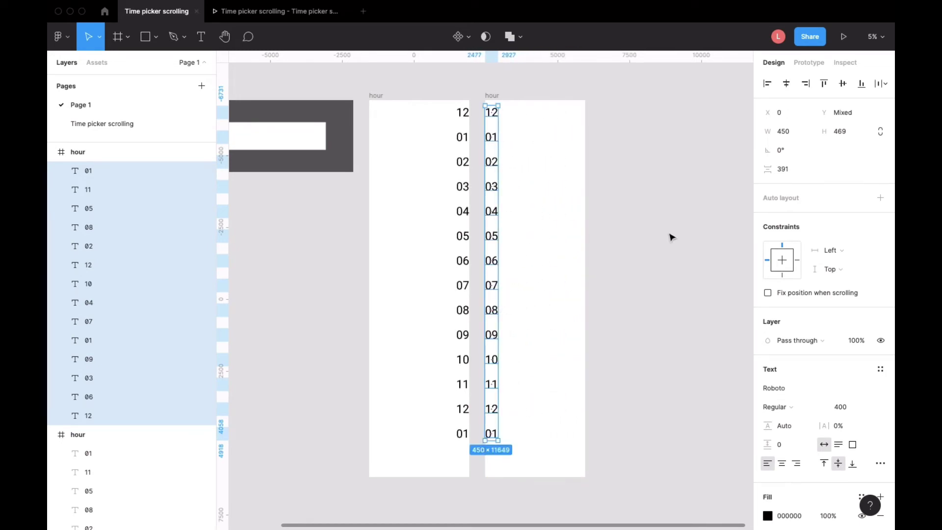
pyautogui.click(670, 236)
pyautogui.moveTo(496, 100); pyautogui.dragTo(483, 101)
pyautogui.moveTo(484, 103); pyautogui.dragTo(506, 103)
# Step: Retype the right column's first numbers as minutes 55, 05, 10, 15, 25 and 30
pyautogui.doubleClick(504, 113)
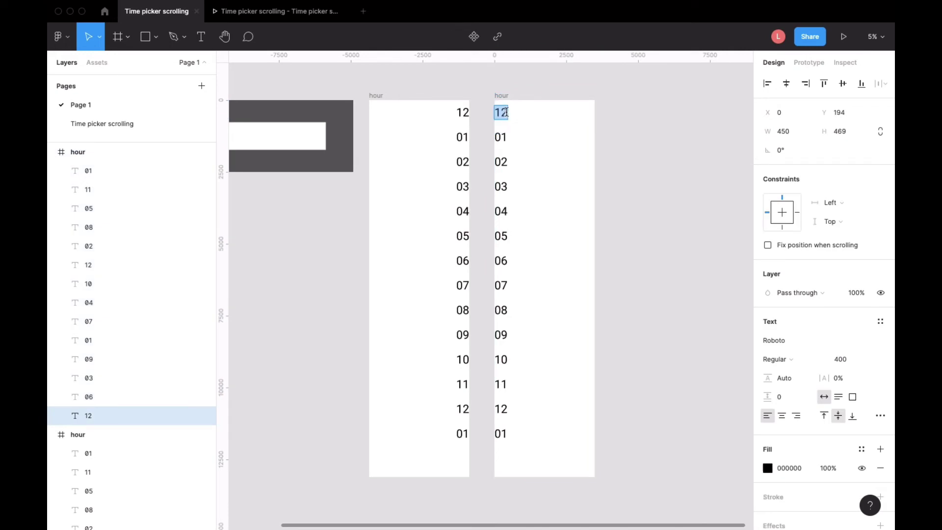
pyautogui.write('55')
pyautogui.click(504, 137)
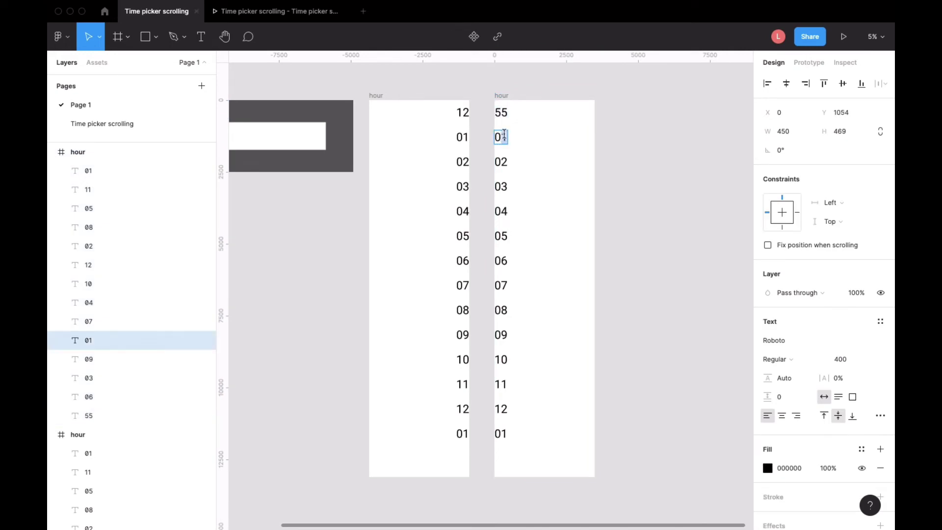
pyautogui.write('05')
pyautogui.click(506, 162)
pyautogui.write('10')
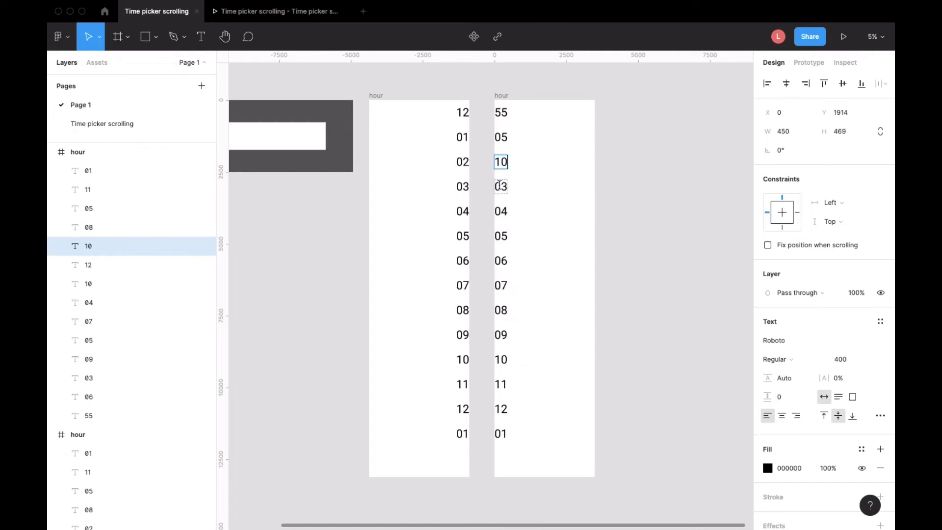
pyautogui.click(500, 186)
pyautogui.write('15')
pyautogui.click(500, 211)
pyautogui.click(503, 235)
pyautogui.write('25')
pyautogui.click(501, 261)
pyautogui.write('30')
# Step: Continue the minutes with 35, 40, 45, 50, 55 and 05, then delete the leftover 01
pyautogui.click(502, 285)
pyautogui.write('35')
pyautogui.click(505, 309)
pyautogui.write('40')
pyautogui.click(499, 335)
pyautogui.write('45')
pyautogui.click(500, 359)
pyautogui.write('50')
pyautogui.click(501, 384)
pyautogui.write('55')
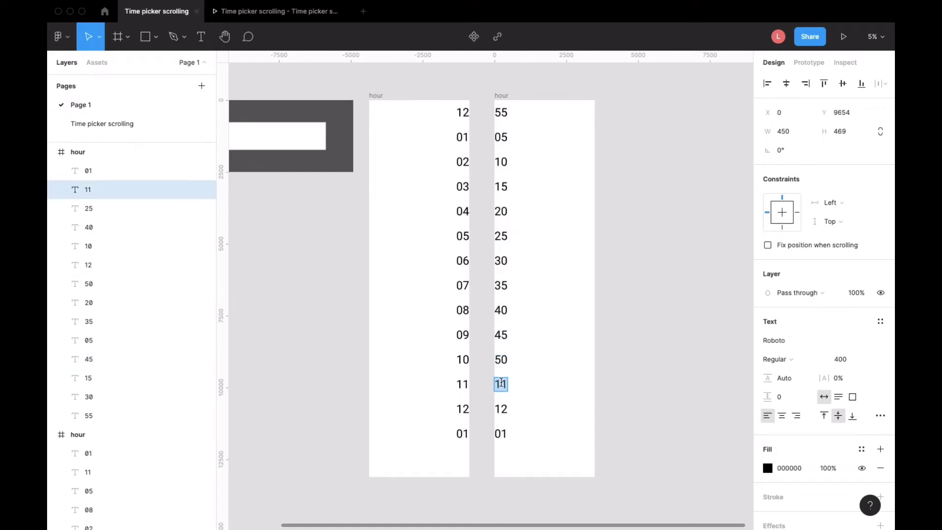
pyautogui.click(504, 409)
pyautogui.write('05')
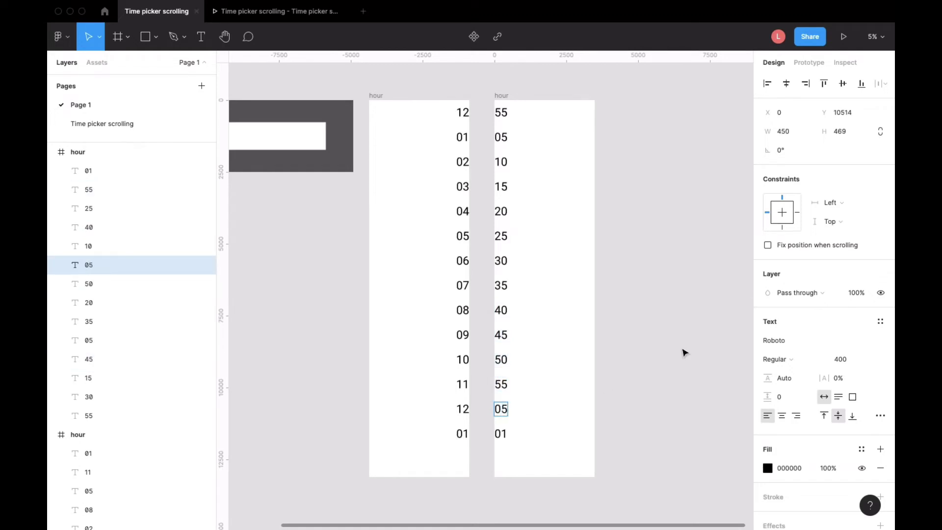
pyautogui.press('Escape')
pyautogui.click(505, 435)
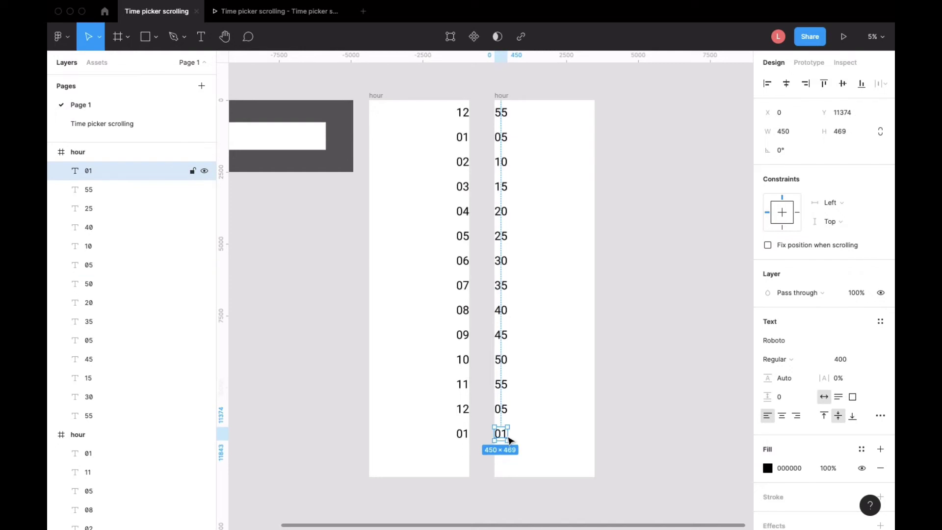
pyautogui.press('Delete')
# Step: Shorten the right and left column frames to end just below their last numbers
pyautogui.click(510, 96)
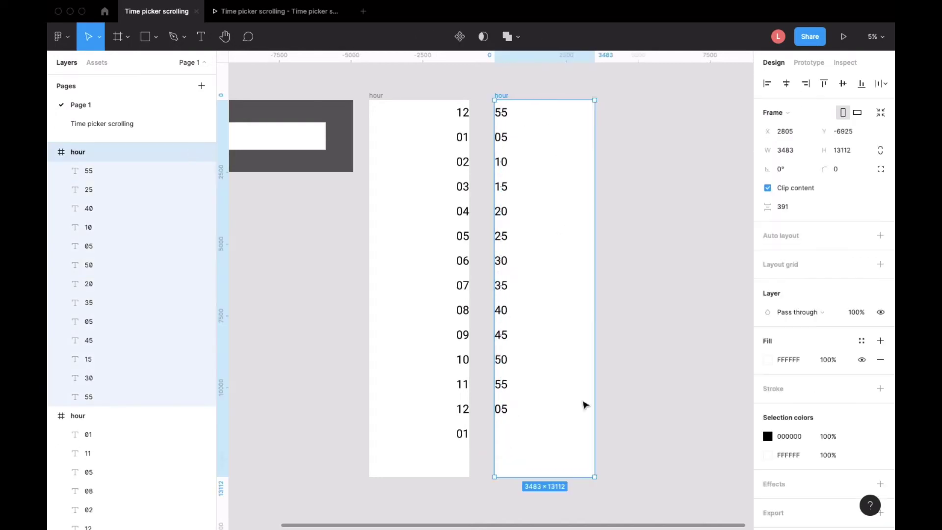
pyautogui.moveTo(565, 477); pyautogui.dragTo(563, 427)
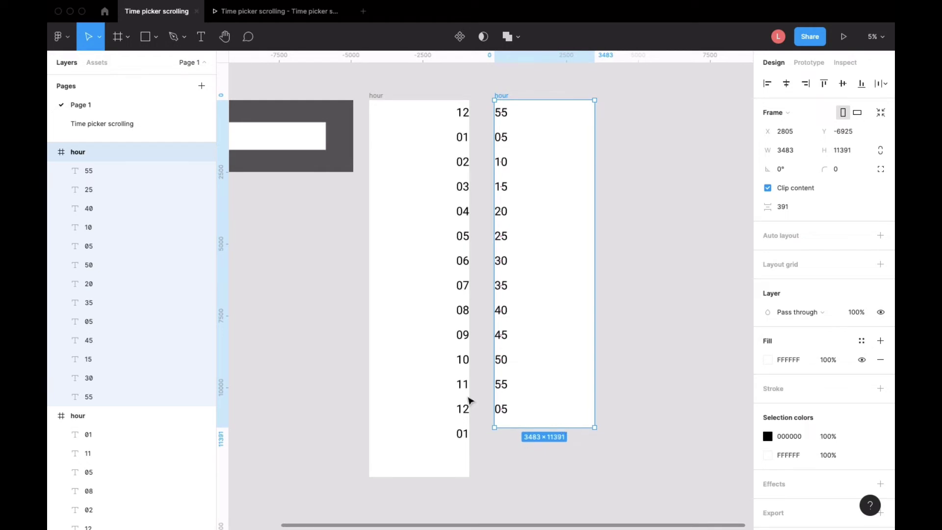
pyautogui.click(412, 263)
pyautogui.moveTo(413, 476); pyautogui.dragTo(418, 452)
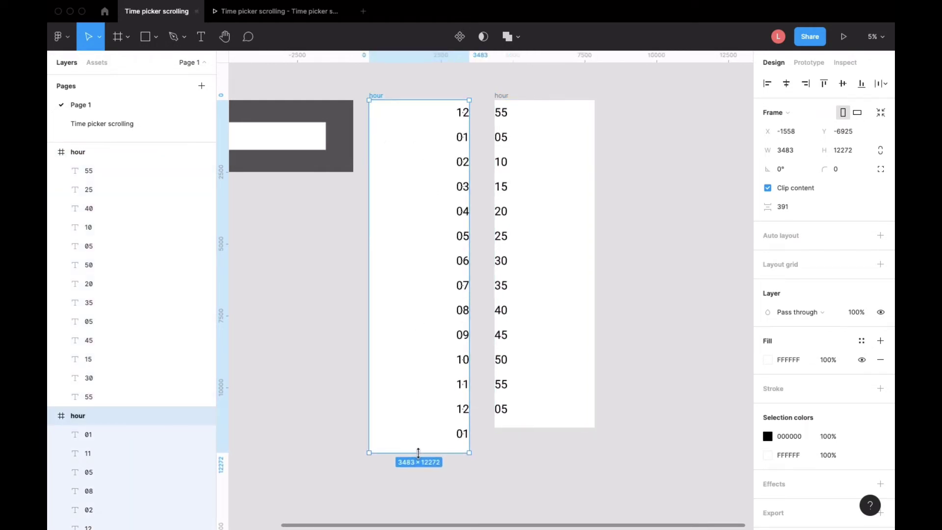
pyautogui.click(660, 260)
# Step: Remove the white fill from both the left and right column frames
pyautogui.click(387, 96)
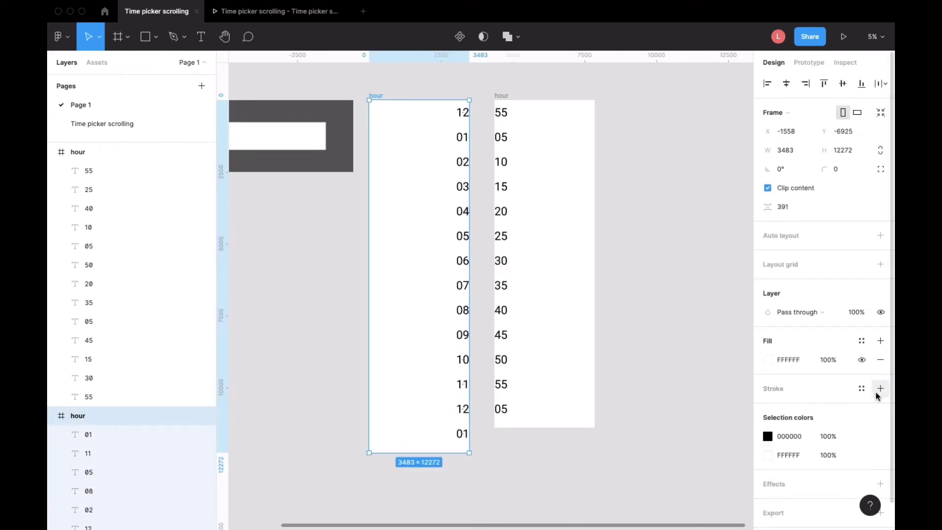
pyautogui.click(878, 361)
pyautogui.click(501, 96)
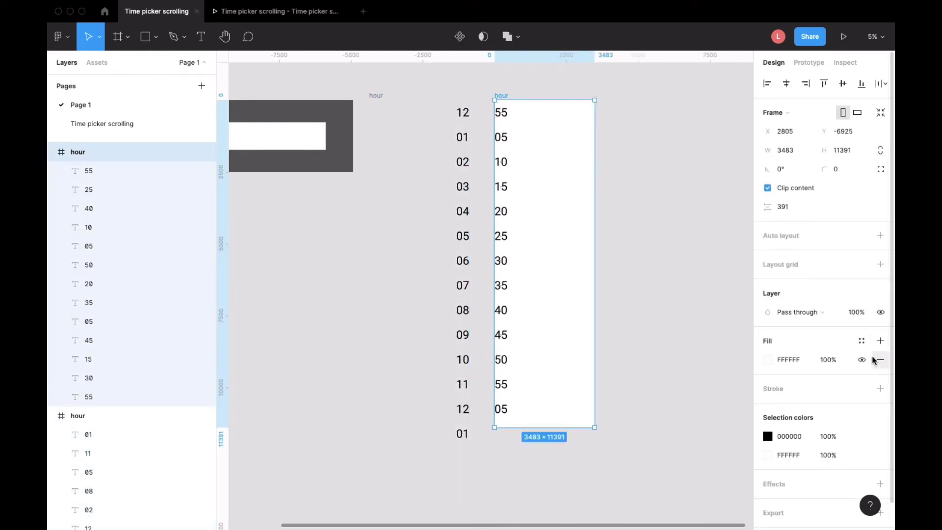
pyautogui.click(879, 361)
pyautogui.click(674, 199)
pyautogui.hscroll(-5, 668, 197)
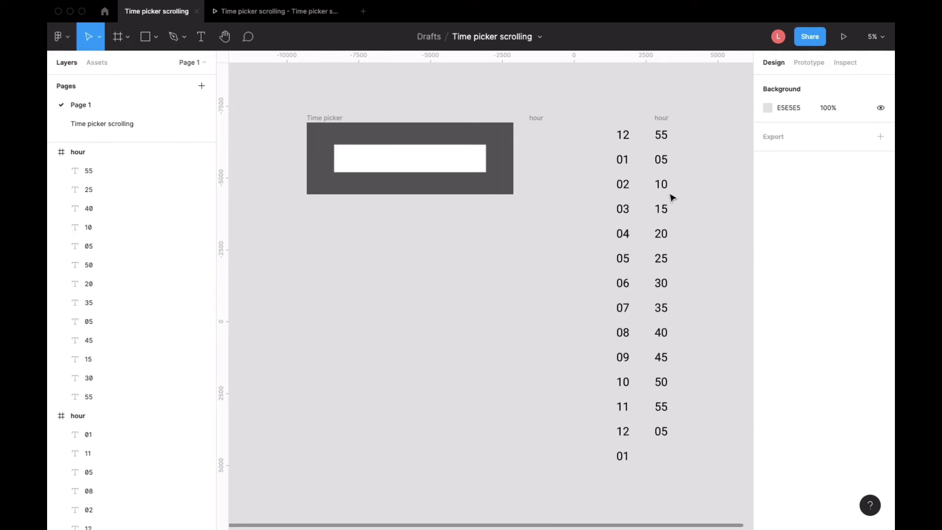
# Step: Add a Medium-weight colon text and move it into the picker's white band
pyautogui.hscroll(3, 668, 197)
pyautogui.press('t')
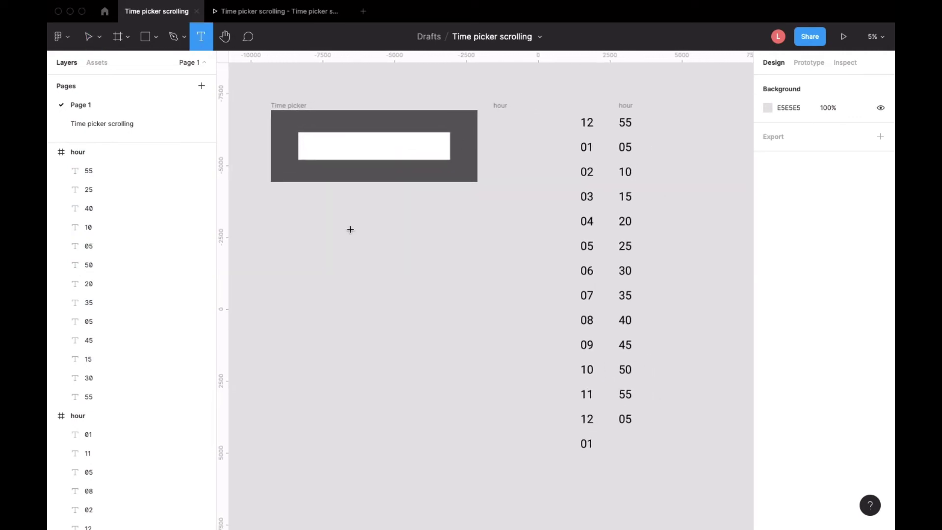
pyautogui.click(352, 231)
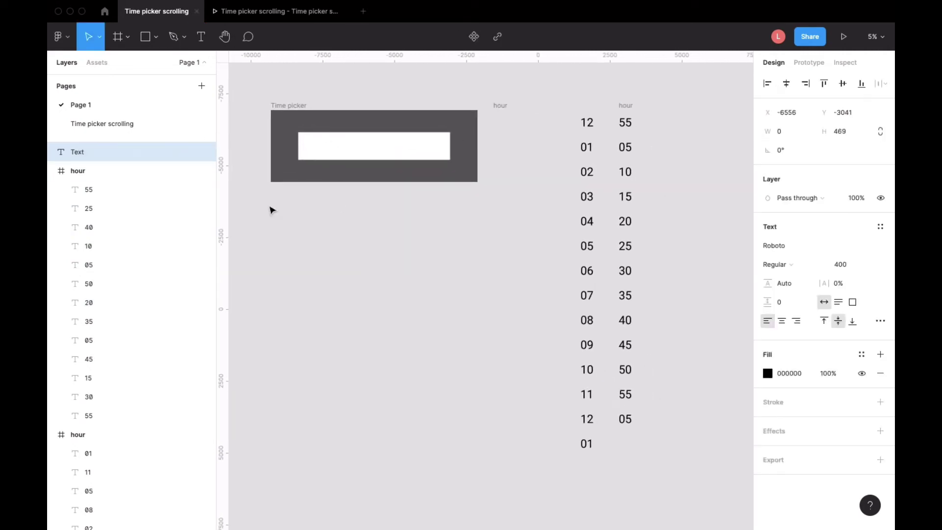
pyautogui.press('Escape')
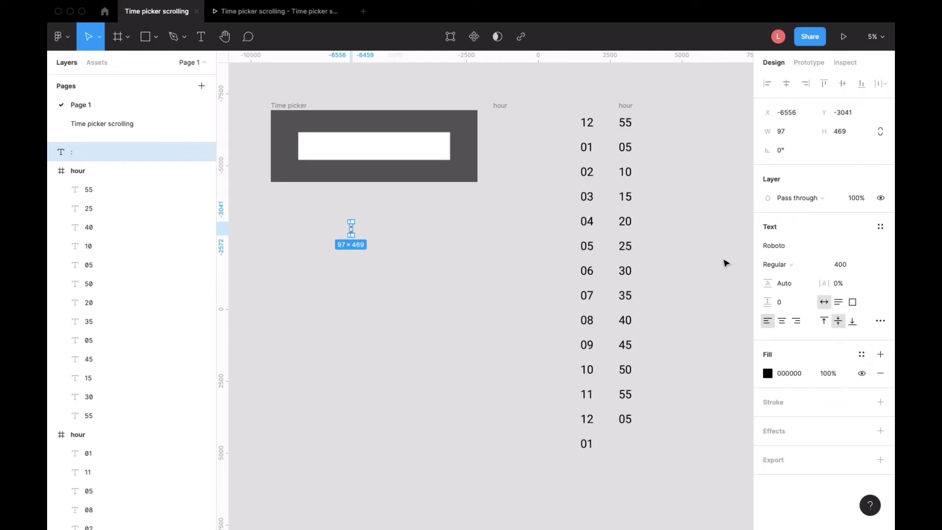
pyautogui.click(804, 264)
pyautogui.click(807, 274)
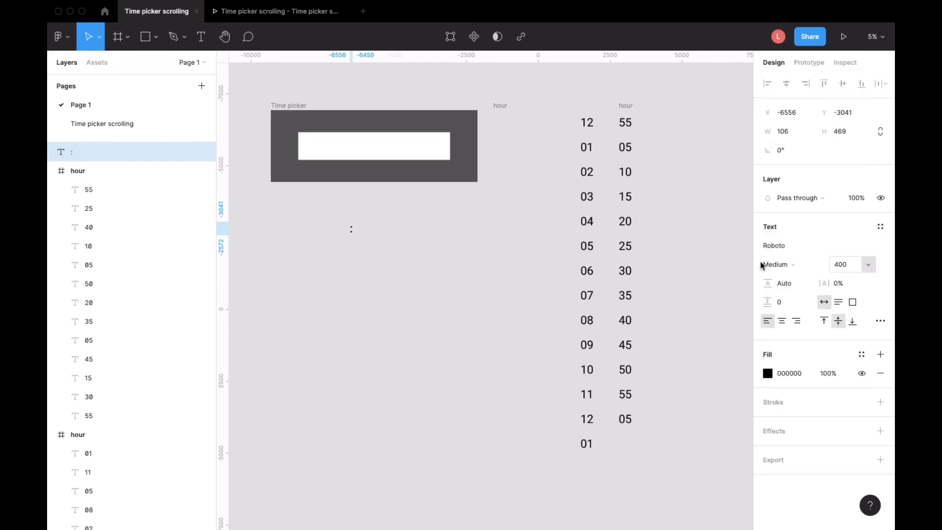
pyautogui.moveTo(354, 234); pyautogui.dragTo(374, 152)
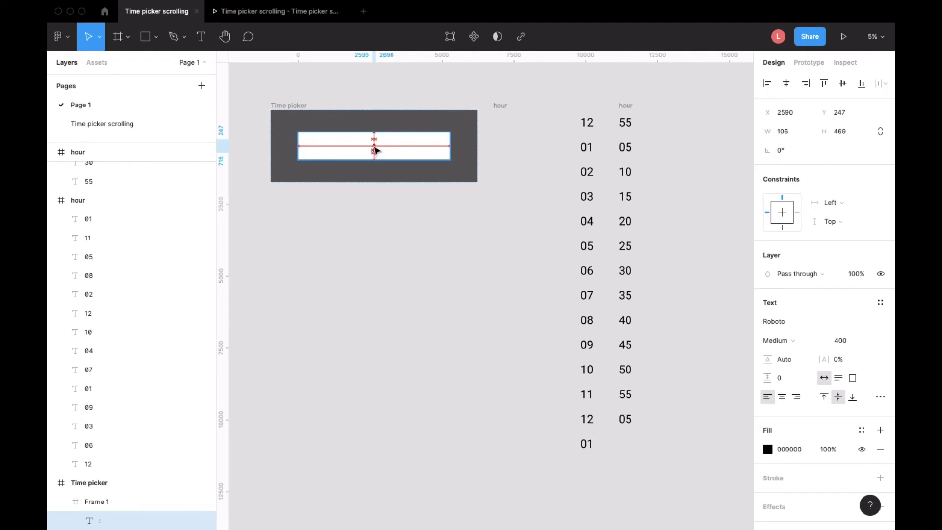
pyautogui.click(541, 125)
# Step: Select the second number column frame so it can be renamed
pyautogui.click(589, 118)
pyautogui.click(569, 101)
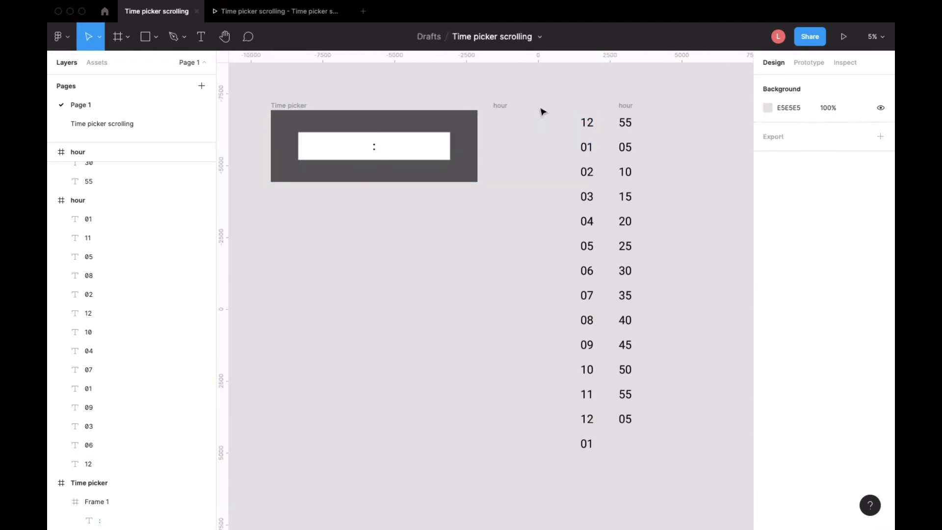
pyautogui.click(499, 106)
pyautogui.click(627, 105)
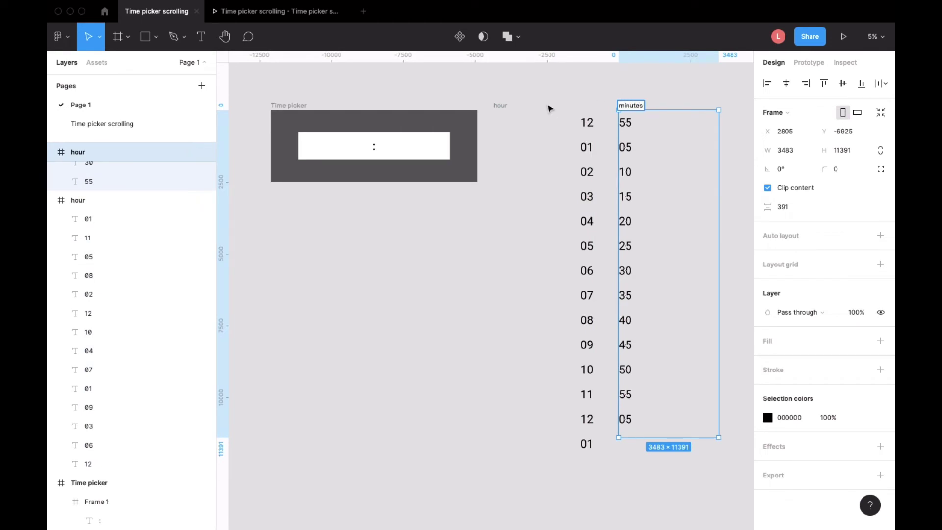
# Step: Name the second column 'minutes' and move both columns into Time picker, with 05 beside 01
pyautogui.click(501, 106)
pyautogui.moveTo(526, 173); pyautogui.dragTo(309, 170)
pyautogui.moveTo(309, 126); pyautogui.dragTo(306, 127)
pyautogui.moveTo(631, 105); pyautogui.dragTo(412, 118)
pyautogui.moveTo(447, 149)
pyautogui.mouseDown()
pyautogui.moveTo(442, 141)
pyautogui.moveTo(459, 152)
pyautogui.mouseUp()
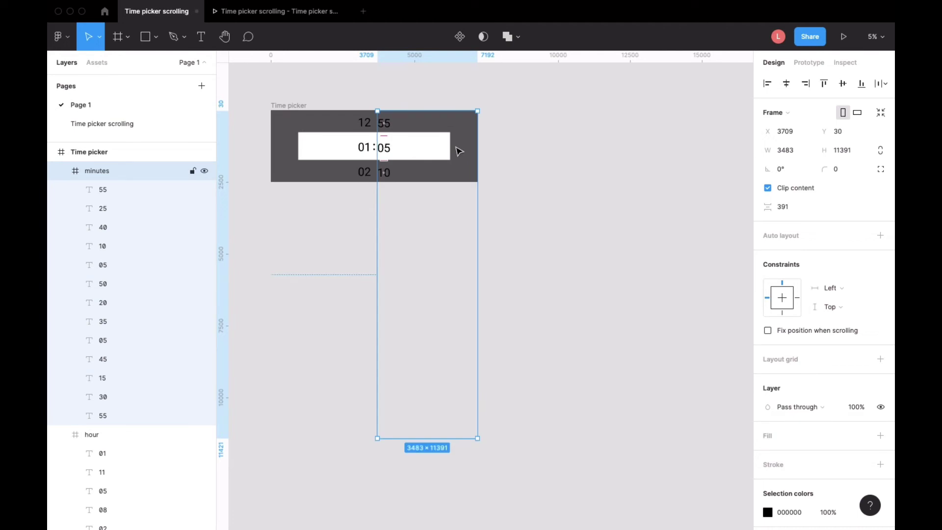
# Step: Align the minutes column's top with the Time picker's top edge
pyautogui.click(570, 123)
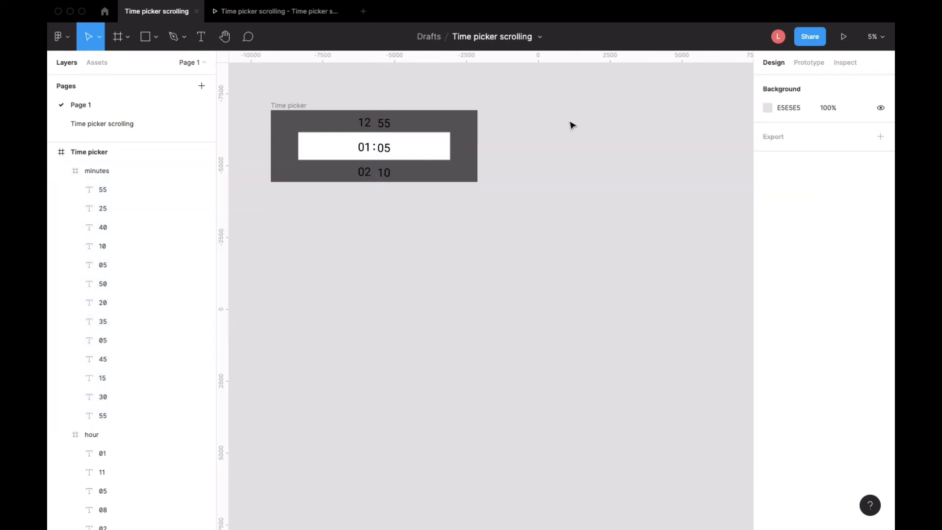
pyautogui.click(368, 147)
pyautogui.click(601, 130)
pyautogui.scroll(5, 598, 127)
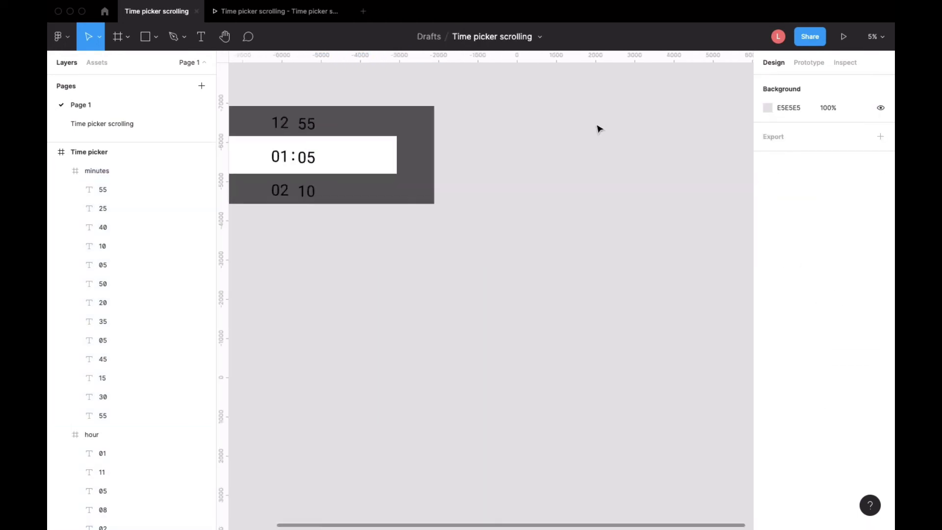
pyautogui.click(470, 180)
pyautogui.click(470, 180)
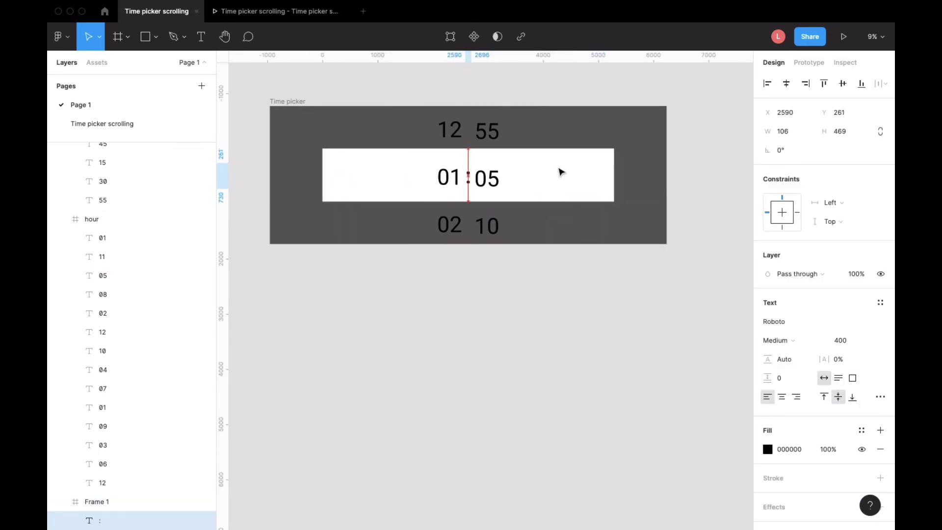
pyautogui.press('Escape')
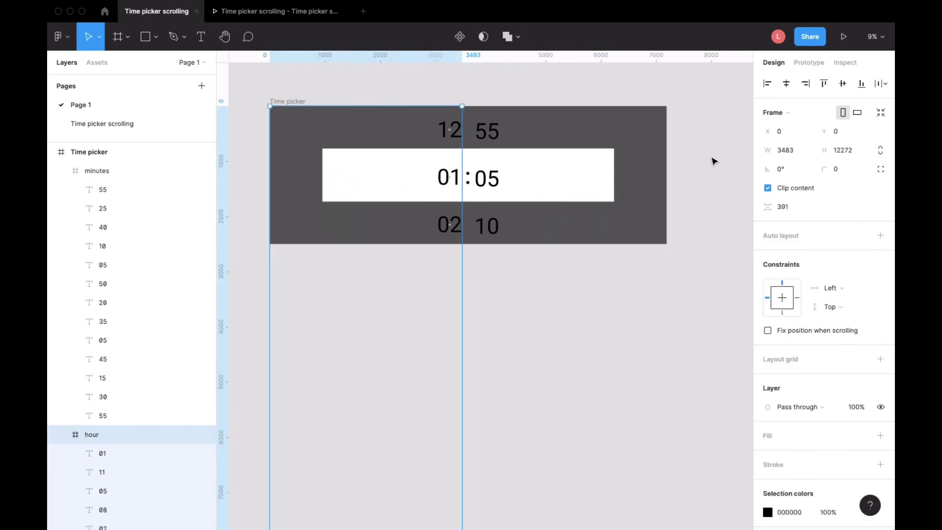
pyautogui.click(714, 161)
pyautogui.click(573, 143)
pyautogui.press('Up')
pyautogui.press('Up')
pyautogui.press('Up')
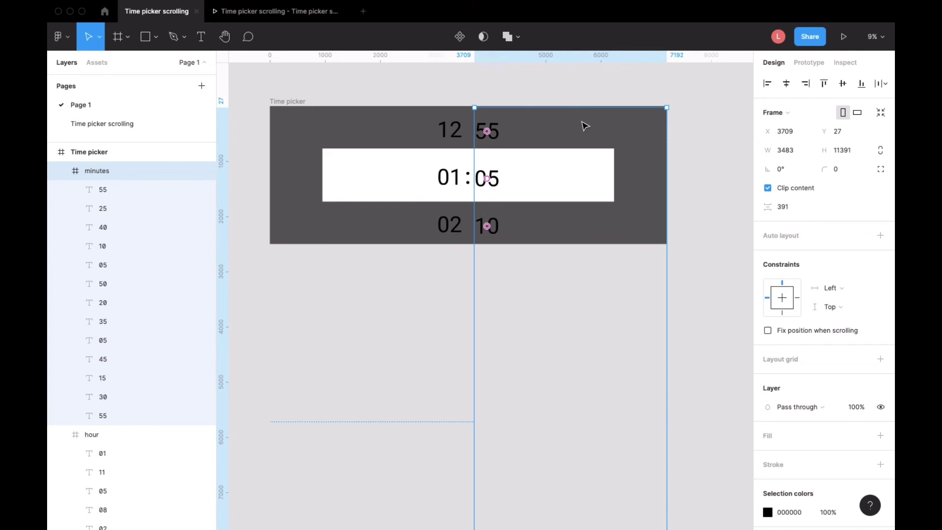
pyautogui.moveTo(585, 126); pyautogui.dragTo(585, 125)
# Step: Crop the hour column to the picker's height, making it 3483 × 2500
pyautogui.click(412, 140)
pyautogui.click(557, 140)
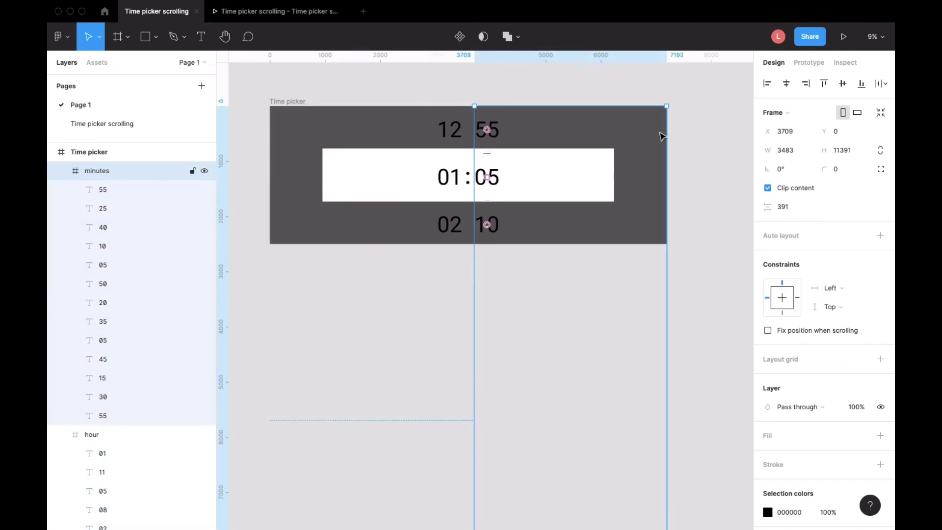
pyautogui.click(689, 143)
pyautogui.scroll(-3, 687, 143)
pyautogui.hscroll(5, 687, 142)
pyautogui.hscroll(-2, 696, 152)
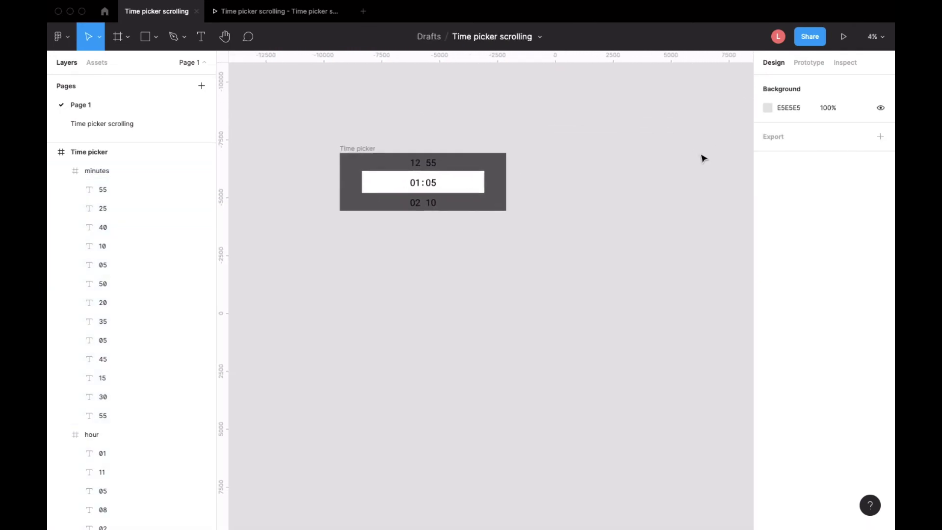
pyautogui.click(425, 147)
pyautogui.moveTo(431, 406); pyautogui.dragTo(431, 185)
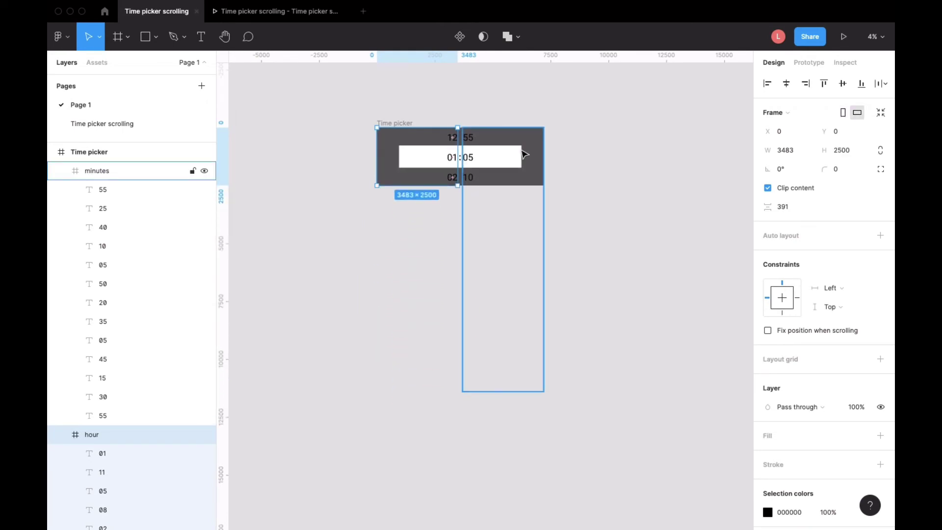
# Step: Crop the minutes column to the picker's height, 3483 × 2500
pyautogui.click(524, 156)
pyautogui.moveTo(518, 388); pyautogui.dragTo(518, 185)
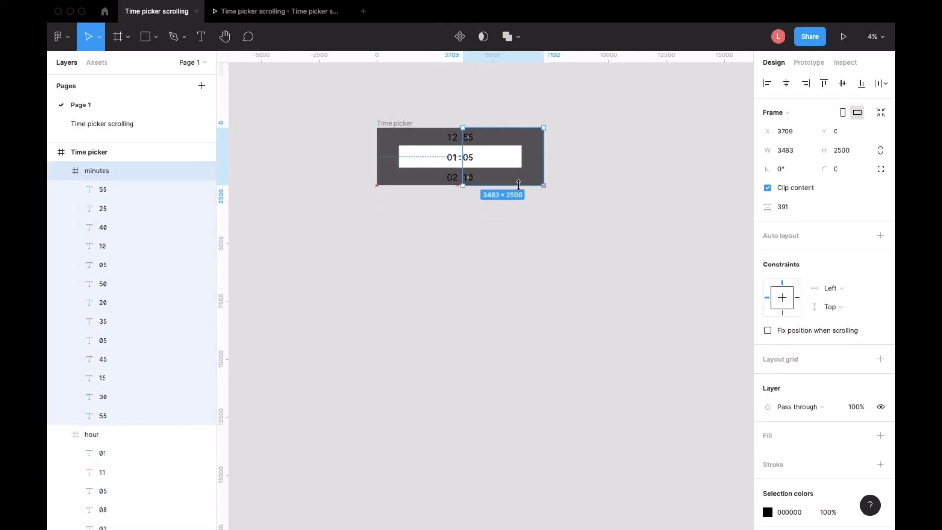
pyautogui.click(642, 160)
# Step: Set Overflow scrolling to Vertical on both the hour and minutes columns
pyautogui.click(407, 152)
pyautogui.click(809, 62)
pyautogui.click(809, 136)
pyautogui.click(774, 164)
pyautogui.click(534, 164)
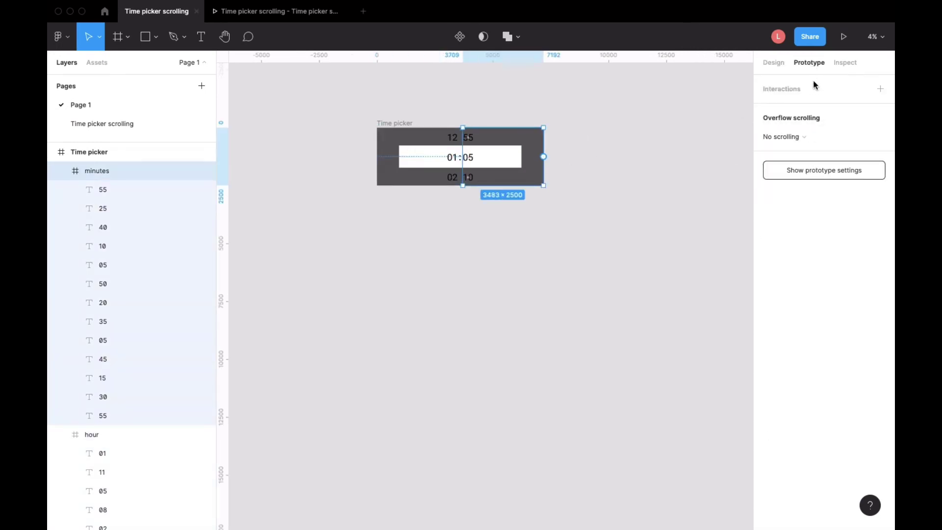
pyautogui.click(814, 134)
pyautogui.click(817, 165)
pyautogui.click(628, 142)
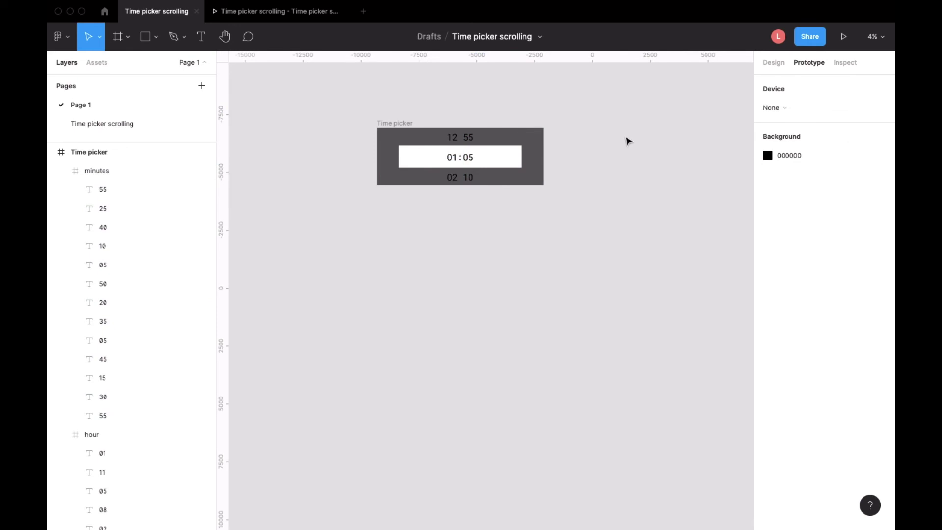
pyautogui.click(393, 123)
# Step: Launch the prototype, then close the older and loading prototype tabs to return to the editor
pyautogui.click(843, 36)
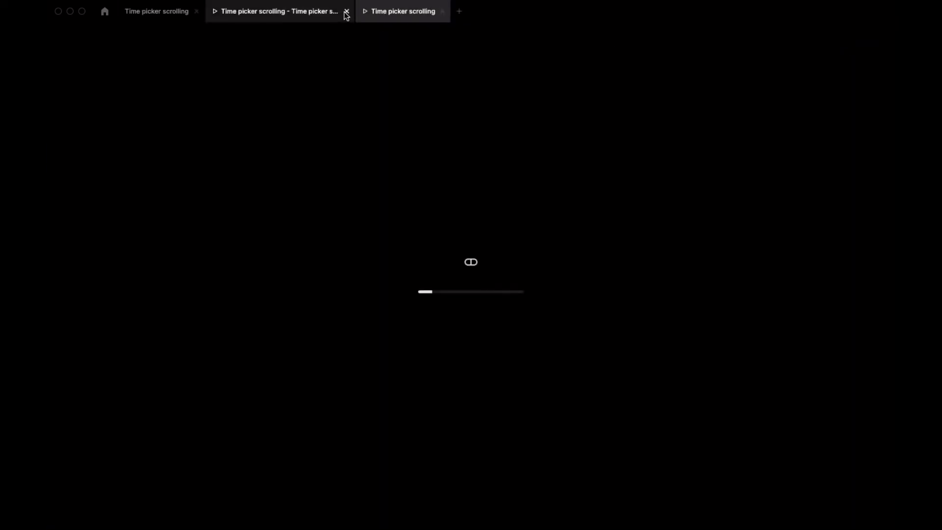
pyautogui.click(347, 11)
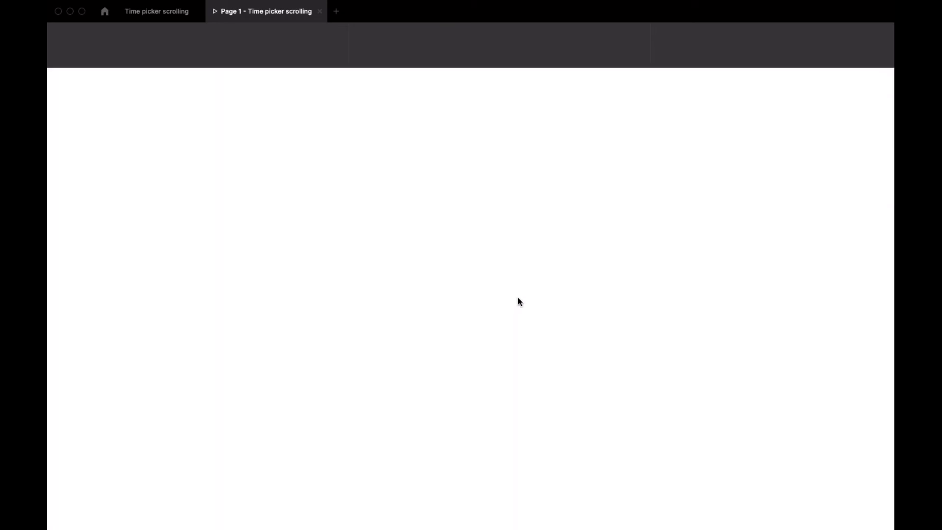
pyautogui.press('super+w')
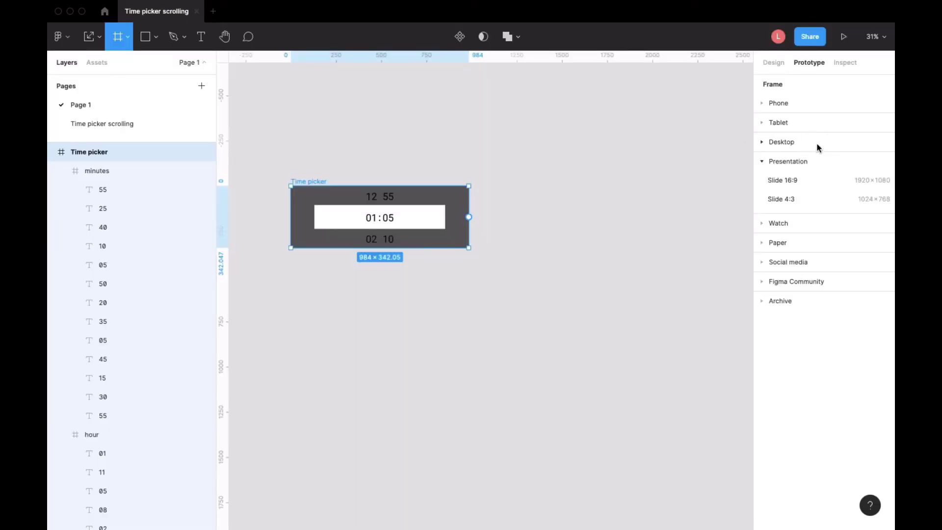
# Step: Add an iPhone 13 mini frame beside the Time picker as a size reference
pyautogui.click(809, 104)
pyautogui.click(811, 158)
pyautogui.moveTo(524, 259); pyautogui.dragTo(533, 214)
# Step: Scale the Time picker with its contents down to the phone width, 376.86 × 131
pyautogui.click(466, 213)
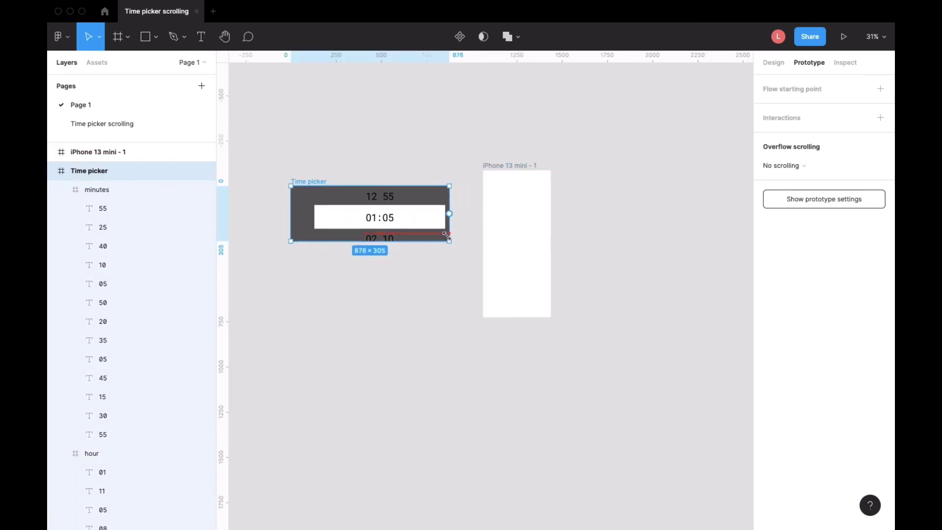
pyautogui.click(100, 37)
pyautogui.click(79, 79)
pyautogui.moveTo(465, 249); pyautogui.dragTo(548, 351)
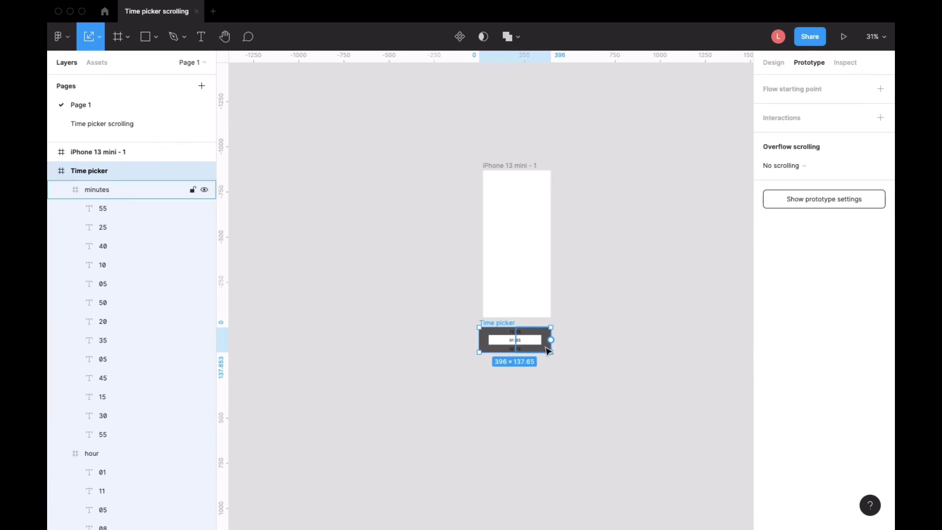
pyautogui.click(599, 330)
pyautogui.click(509, 326)
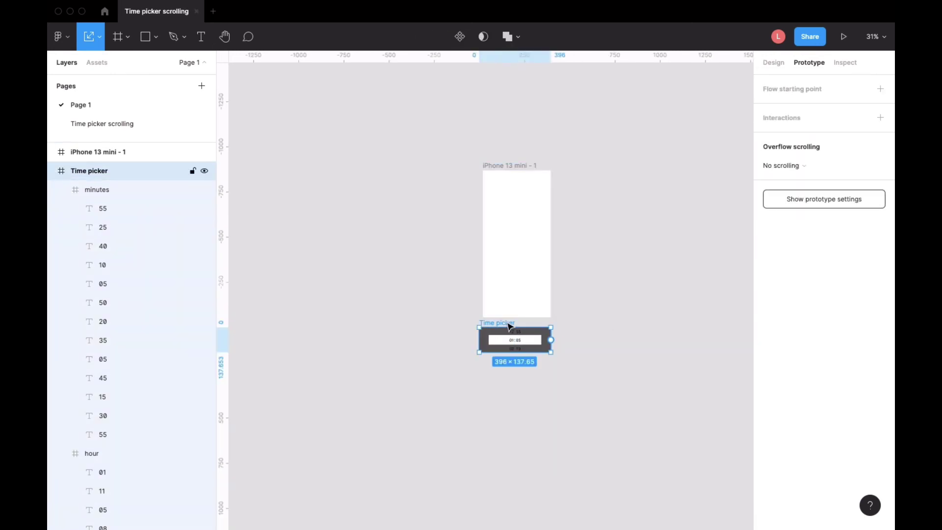
pyautogui.moveTo(509, 326); pyautogui.dragTo(513, 325)
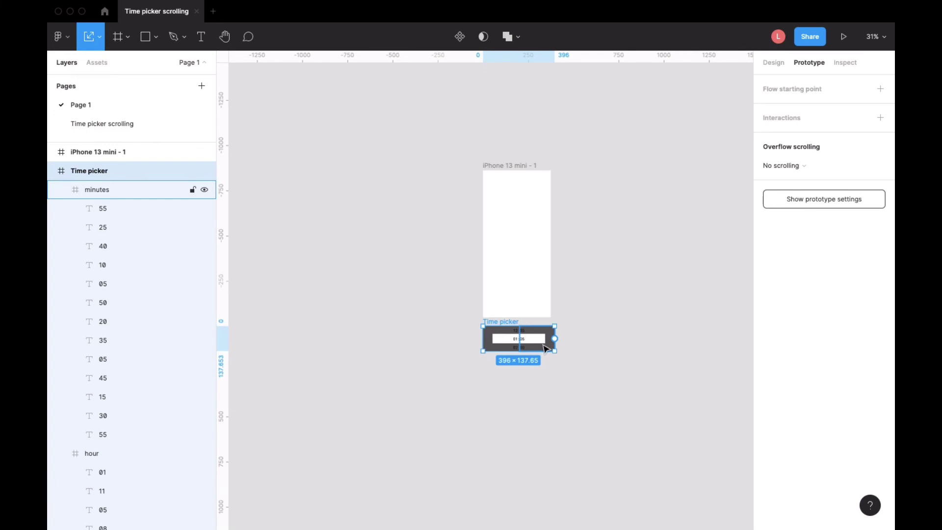
pyautogui.moveTo(553, 352); pyautogui.dragTo(551, 350)
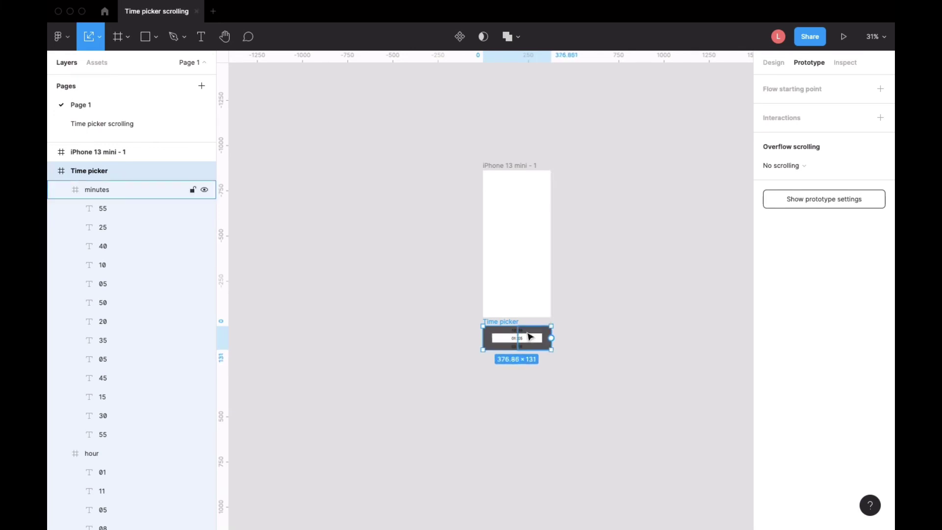
pyautogui.click(594, 292)
# Step: Delete the phone reference frame and launch the Time picker prototype preview
pyautogui.click(509, 166)
pyautogui.press('Delete')
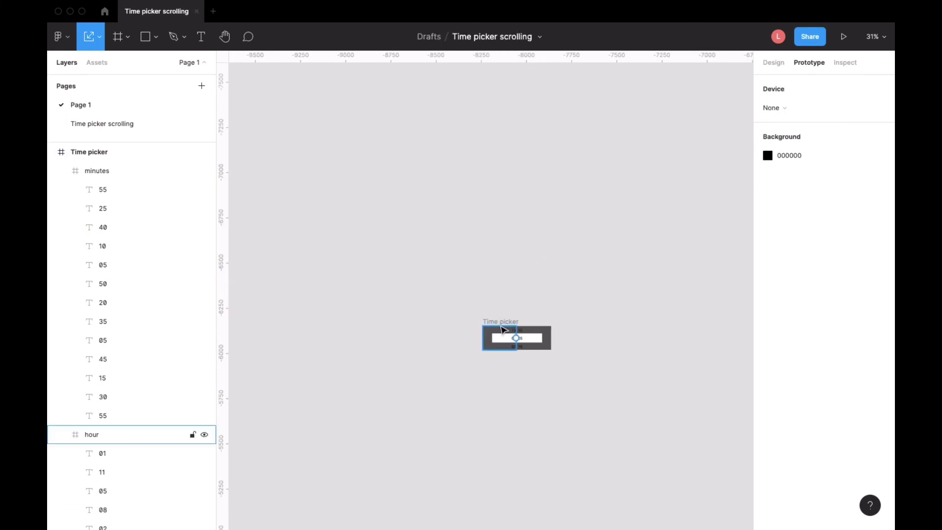
pyautogui.click(502, 324)
pyautogui.scroll(5, 474, 246)
pyautogui.scroll(-4, 490, 272)
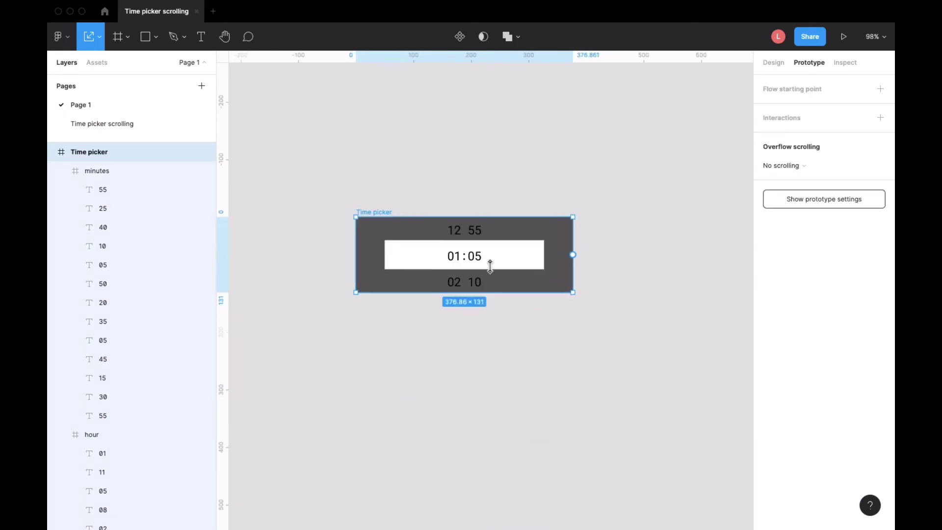
pyautogui.scroll(3, 492, 267)
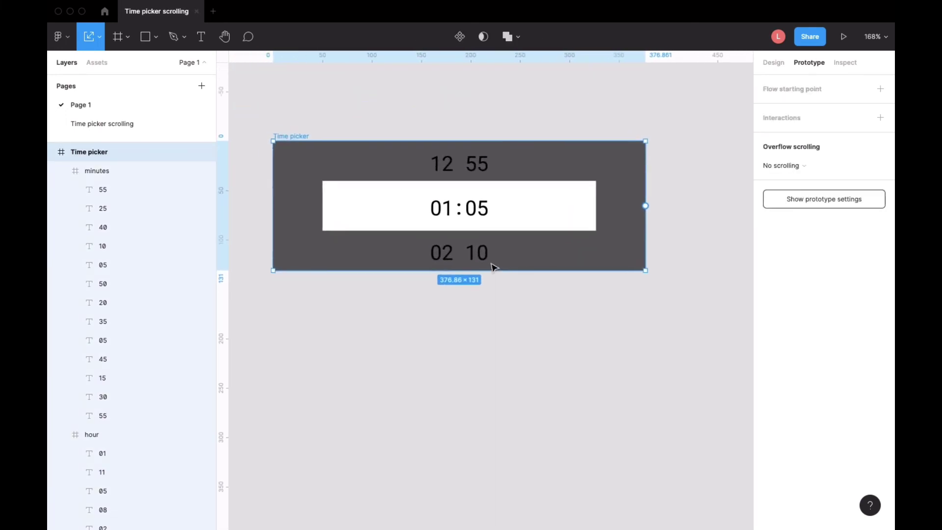
pyautogui.click(712, 93)
pyautogui.click(844, 36)
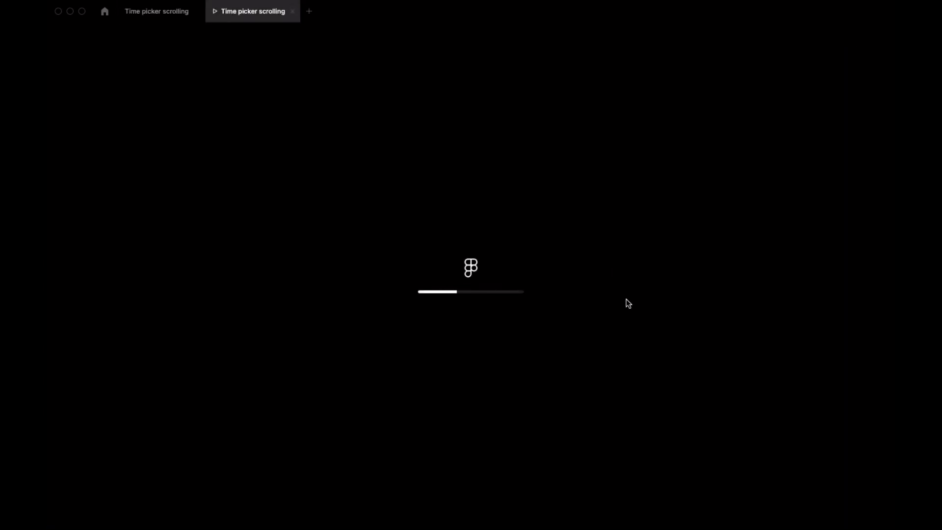
# Step: Test scrolling the hour and minute columns in the preview, landing on 01:40
pyautogui.scroll(-5, 452, 289)
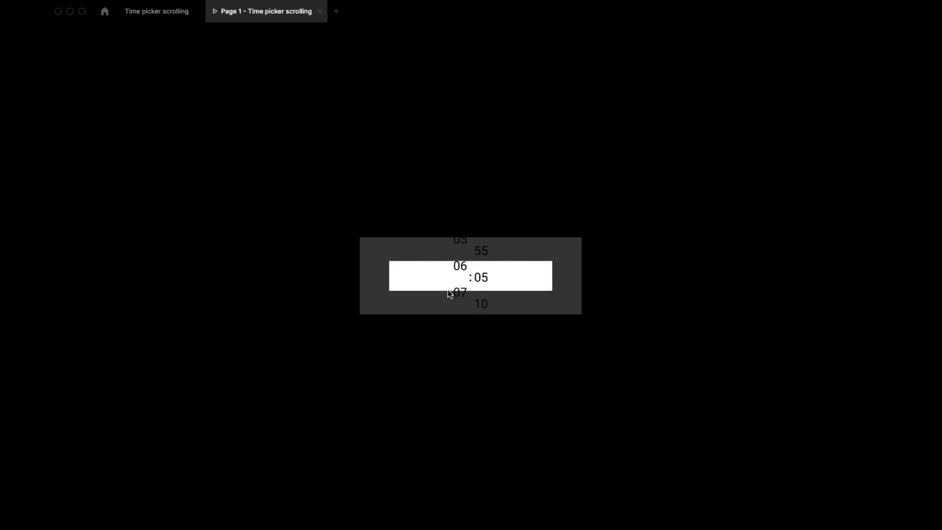
pyautogui.scroll(-4, 496, 299)
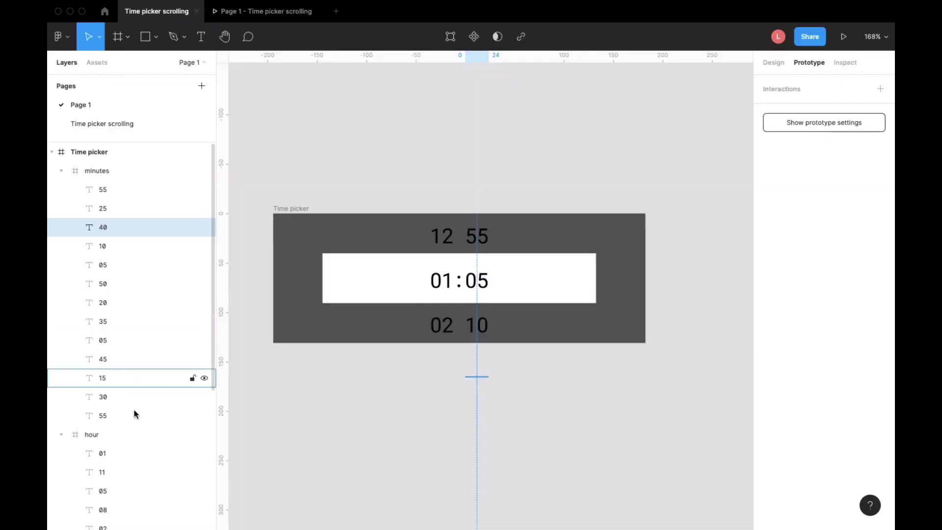
pyautogui.click(138, 419)
# Step: Shift the minute number layers 10 through 55 slightly to the right
pyautogui.keyDown('shift'); pyautogui.click(125, 391); pyautogui.keyUp('shift')
pyautogui.moveTo(125, 391); pyautogui.dragTo(121, 197)
pyautogui.moveTo(485, 264); pyautogui.dragTo(491, 264)
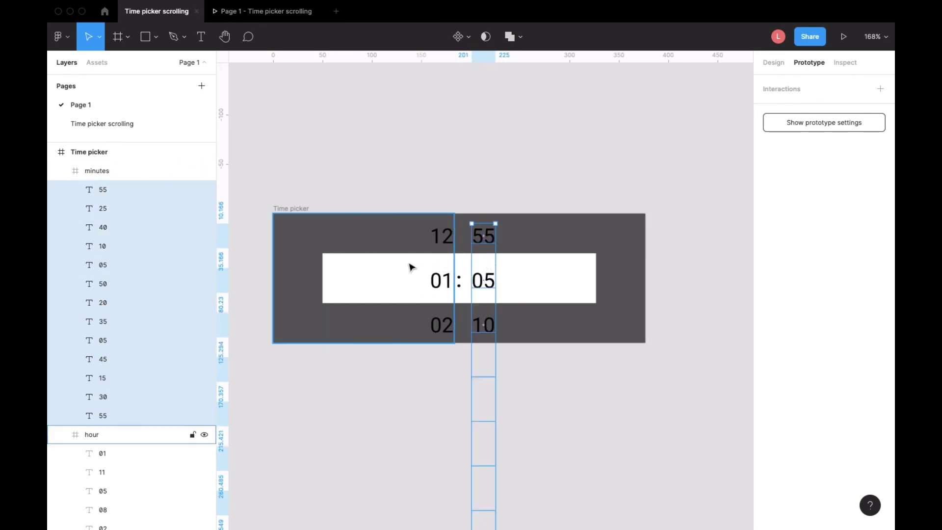
# Step: Move the hour number layers left so the time sits evenly around the colon
pyautogui.click(410, 266)
pyautogui.scroll(-5, 64, 370)
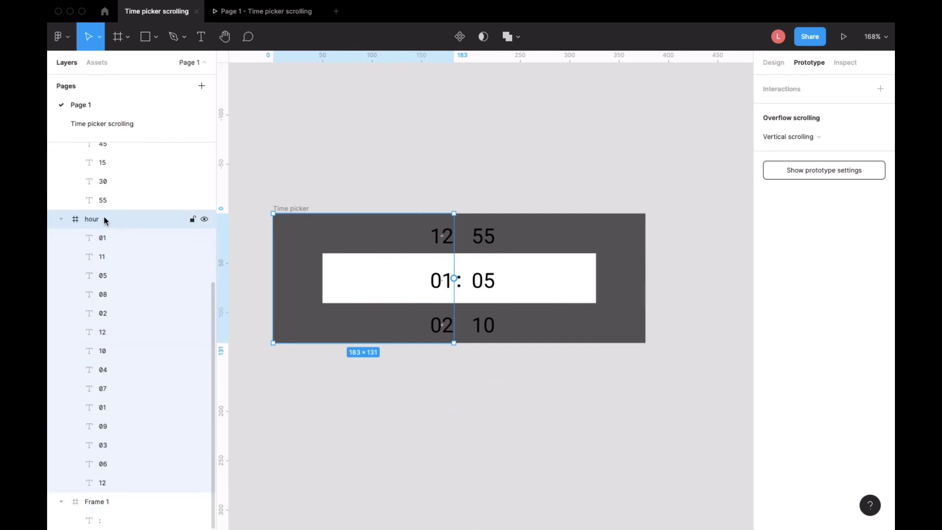
pyautogui.click(60, 220)
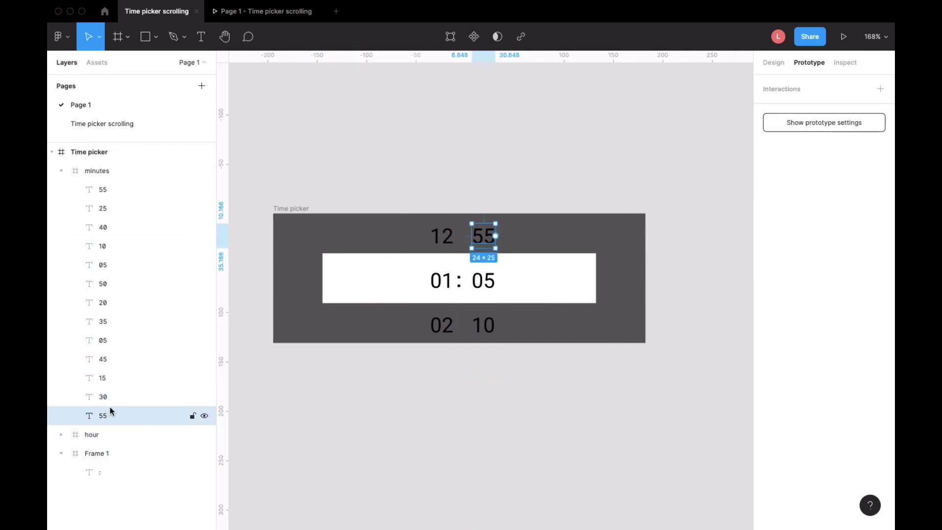
pyautogui.click(61, 434)
pyautogui.scroll(-5, 110, 218)
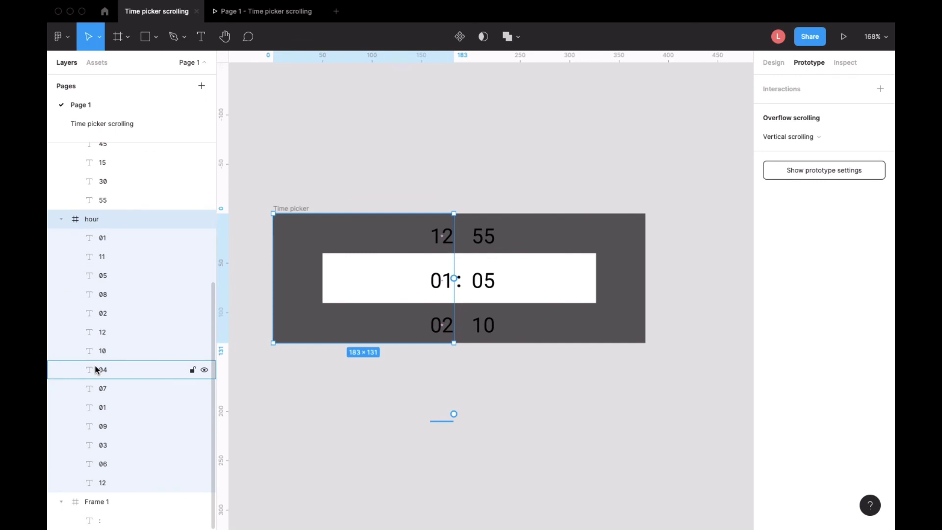
pyautogui.moveTo(104, 237); pyautogui.dragTo(148, 482)
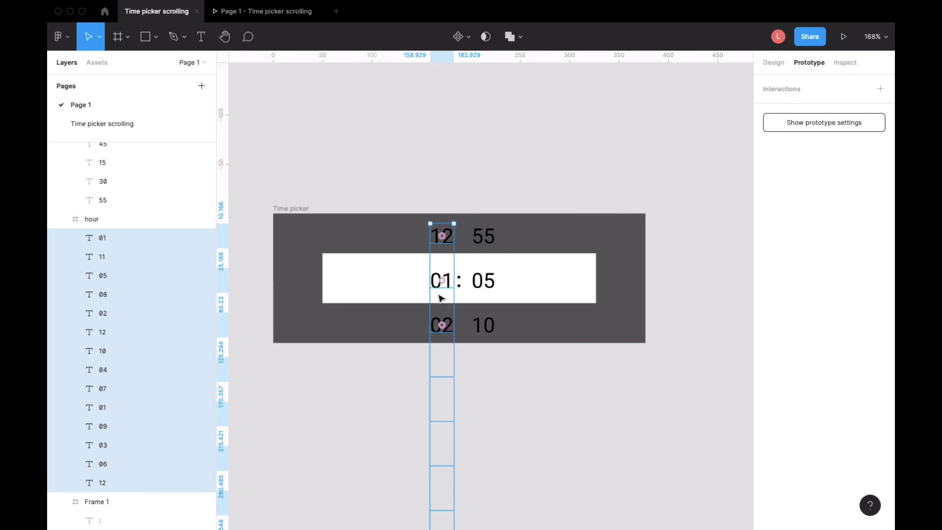
pyautogui.moveTo(443, 299); pyautogui.dragTo(434, 299)
# Step: Select all the minute number layers in the Layers panel
pyautogui.click(104, 199)
pyautogui.scroll(5, 109, 211)
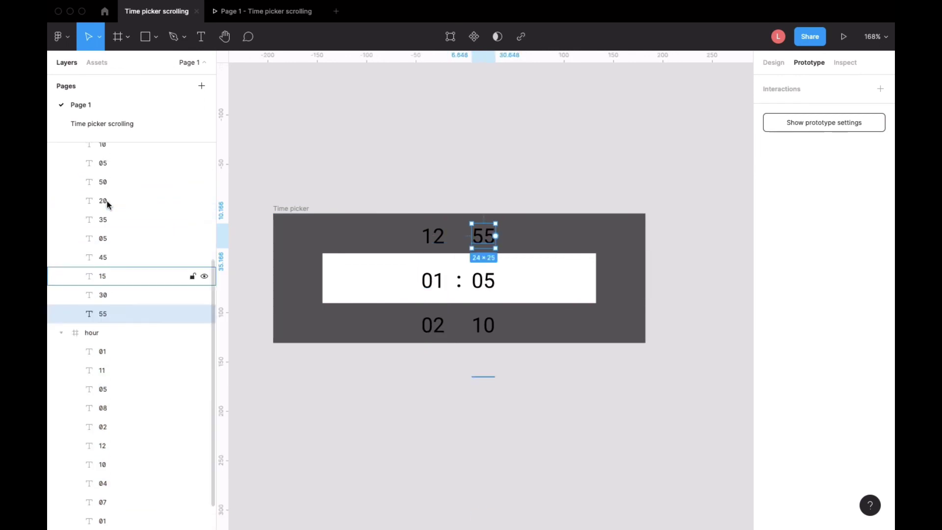
pyautogui.keyDown('shift'); pyautogui.click(107, 189); pyautogui.keyUp('shift')
pyautogui.keyDown('shift'); pyautogui.click(109, 208); pyautogui.keyUp('shift')
pyautogui.keyDown('shift'); pyautogui.click(113, 227); pyautogui.keyUp('shift')
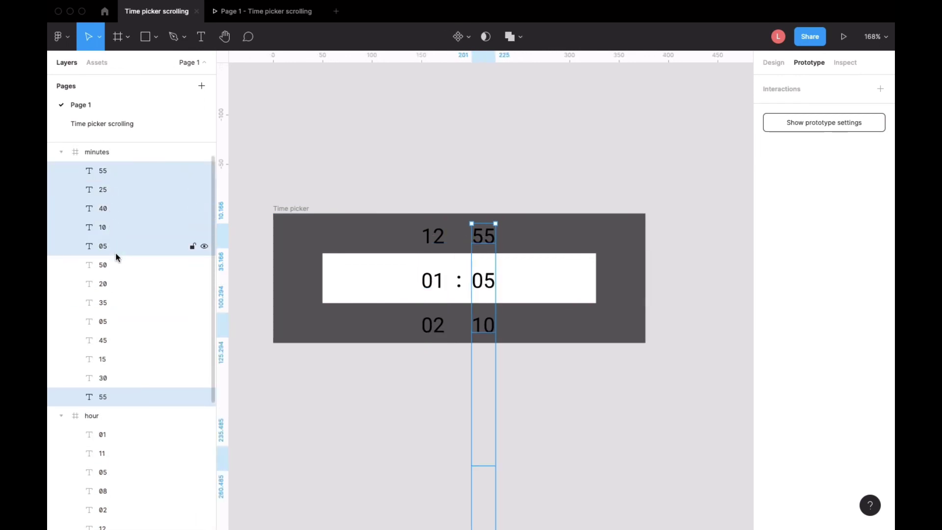
pyautogui.keyDown('shift'); pyautogui.click(116, 248); pyautogui.keyUp('shift')
pyautogui.keyDown('shift'); pyautogui.click(114, 265); pyautogui.keyUp('shift')
pyautogui.keyDown('shift'); pyautogui.click(112, 285); pyautogui.keyUp('shift')
pyautogui.keyDown('shift'); pyautogui.click(112, 303); pyautogui.keyUp('shift')
pyautogui.keyDown('shift'); pyautogui.click(113, 322); pyautogui.keyUp('shift')
pyautogui.keyDown('shift'); pyautogui.click(113, 340); pyautogui.keyUp('shift')
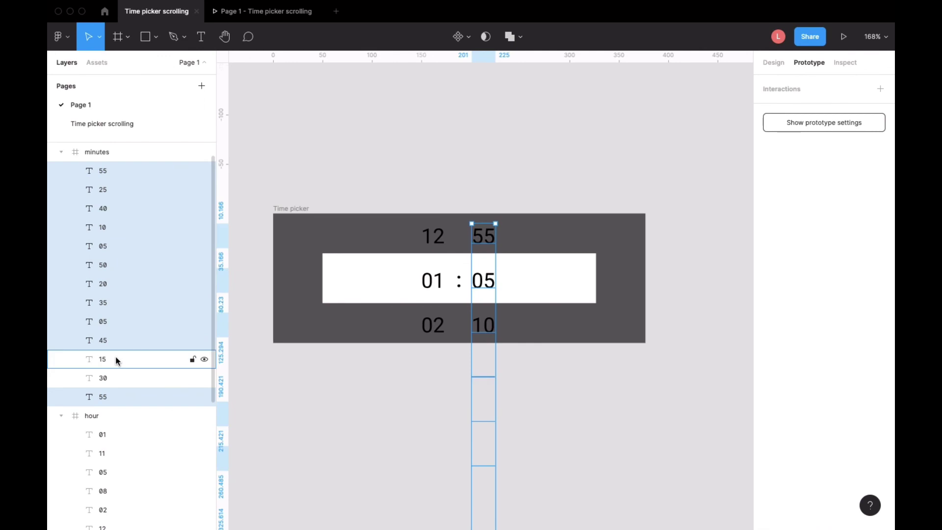
pyautogui.keyDown('shift'); pyautogui.click(113, 359); pyautogui.keyUp('shift')
pyautogui.keyDown('shift'); pyautogui.click(112, 378); pyautogui.keyUp('shift')
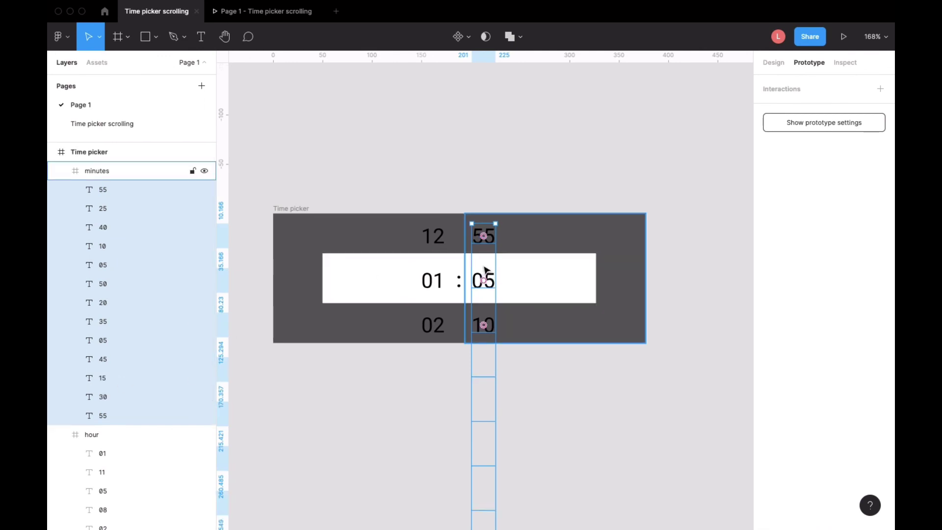
pyautogui.click(706, 232)
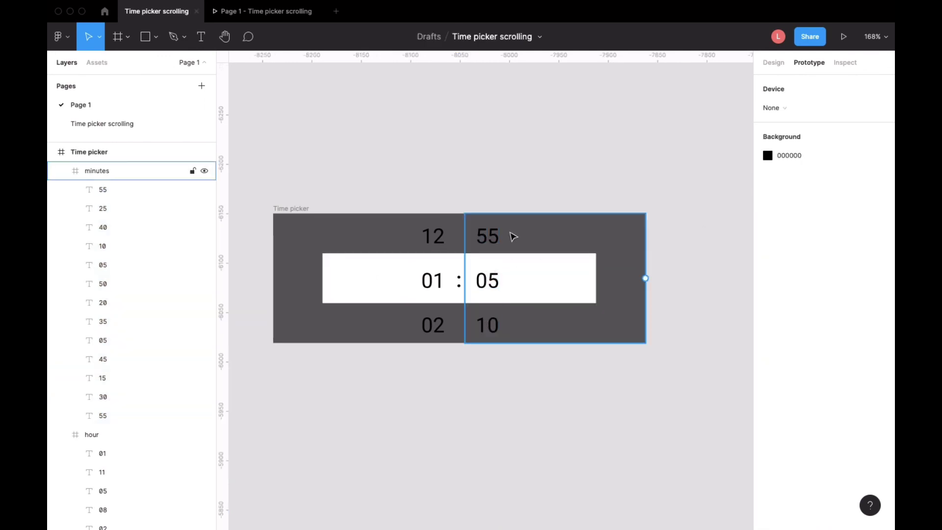
# Step: Check the minutes frame's vertical scrolling and reopen the prototype preview, showing 06:15
pyautogui.click(499, 277)
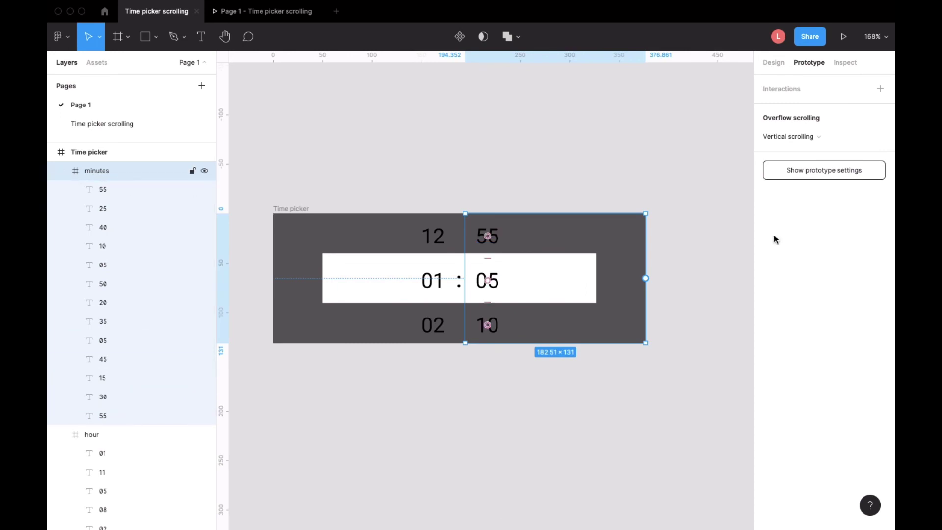
pyautogui.click(609, 105)
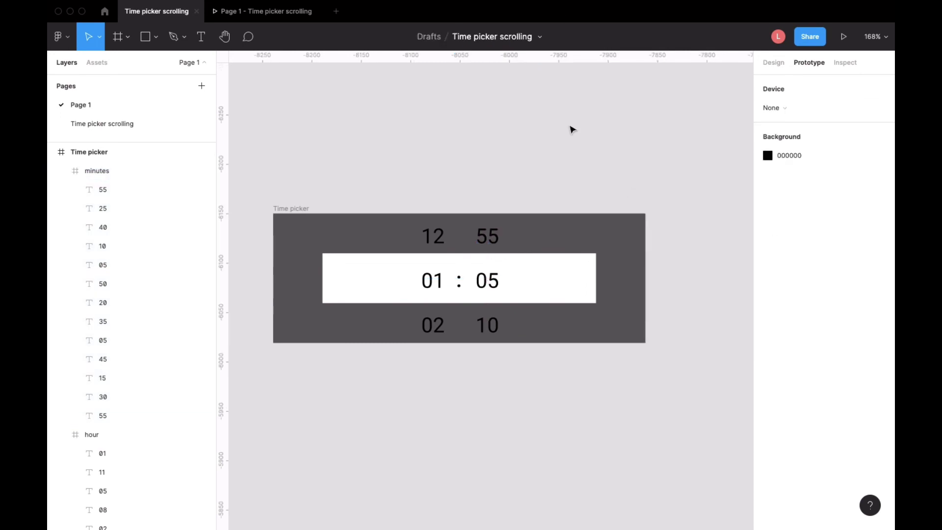
pyautogui.click(843, 39)
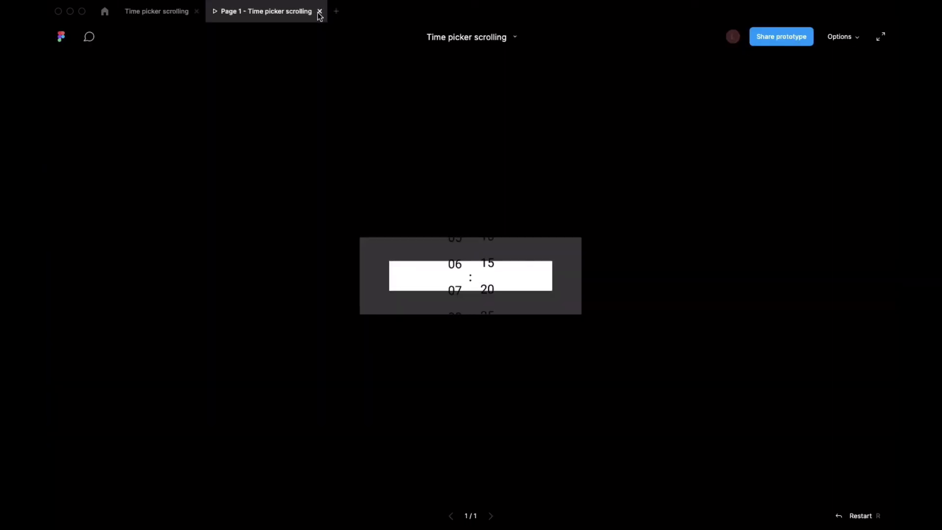
# Step: Restart the prototype at 01 : 05, then scroll the hour and minute columns to 05 : 25
pyautogui.click(847, 516)
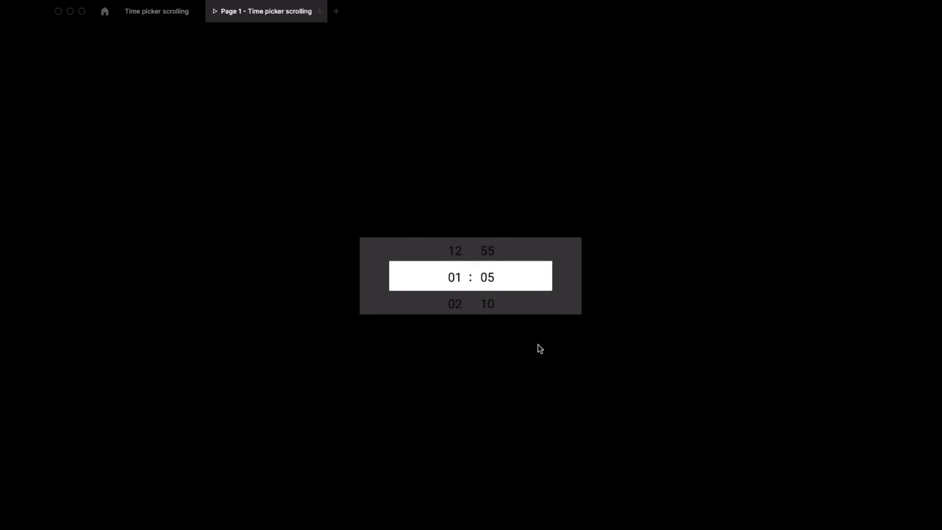
pyautogui.scroll(2, 446, 282)
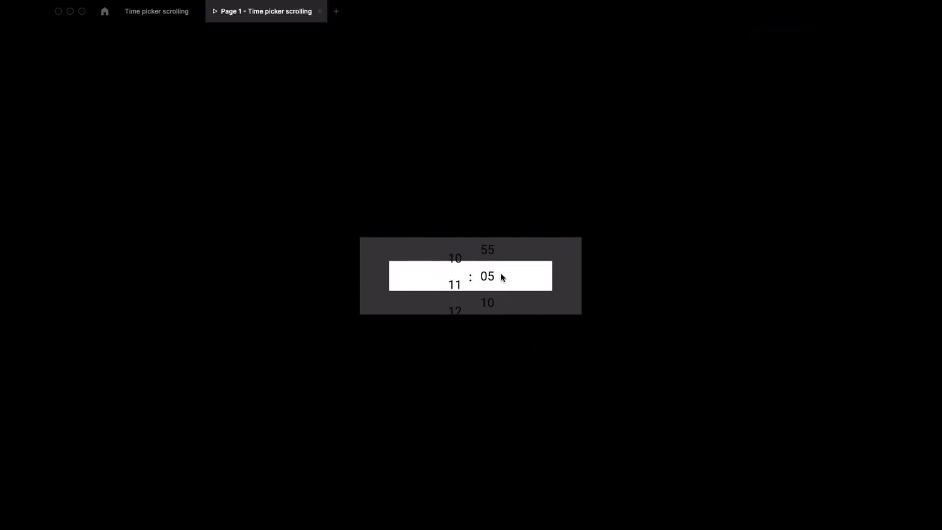
pyautogui.scroll(6, 497, 271)
pyautogui.scroll(-6, 461, 269)
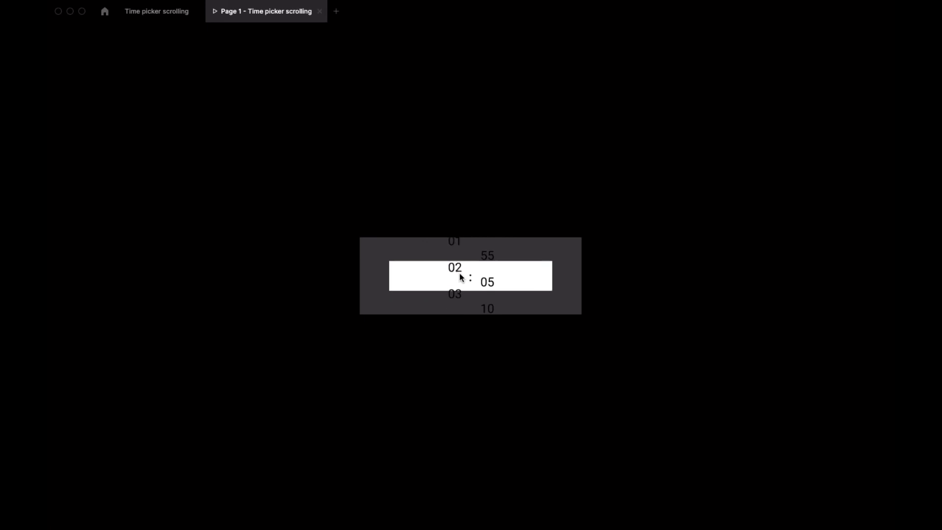
pyautogui.scroll(-5, 505, 296)
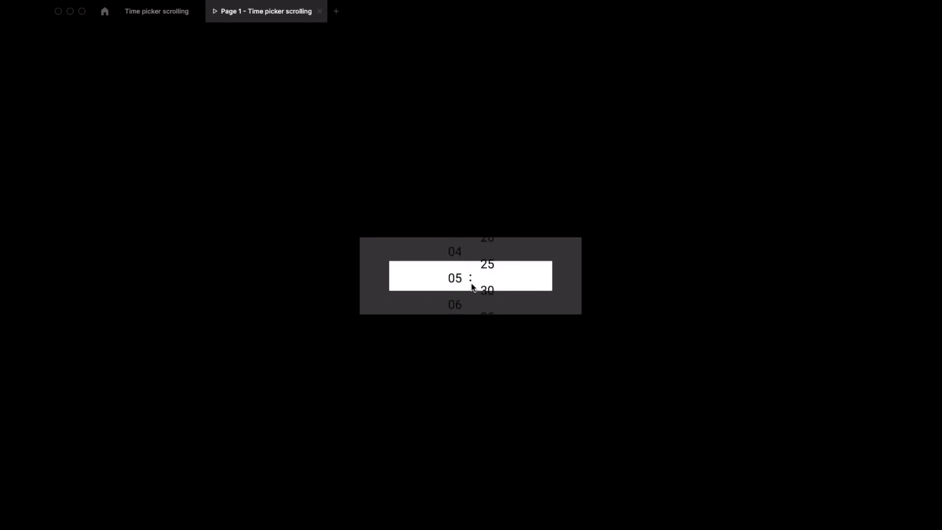